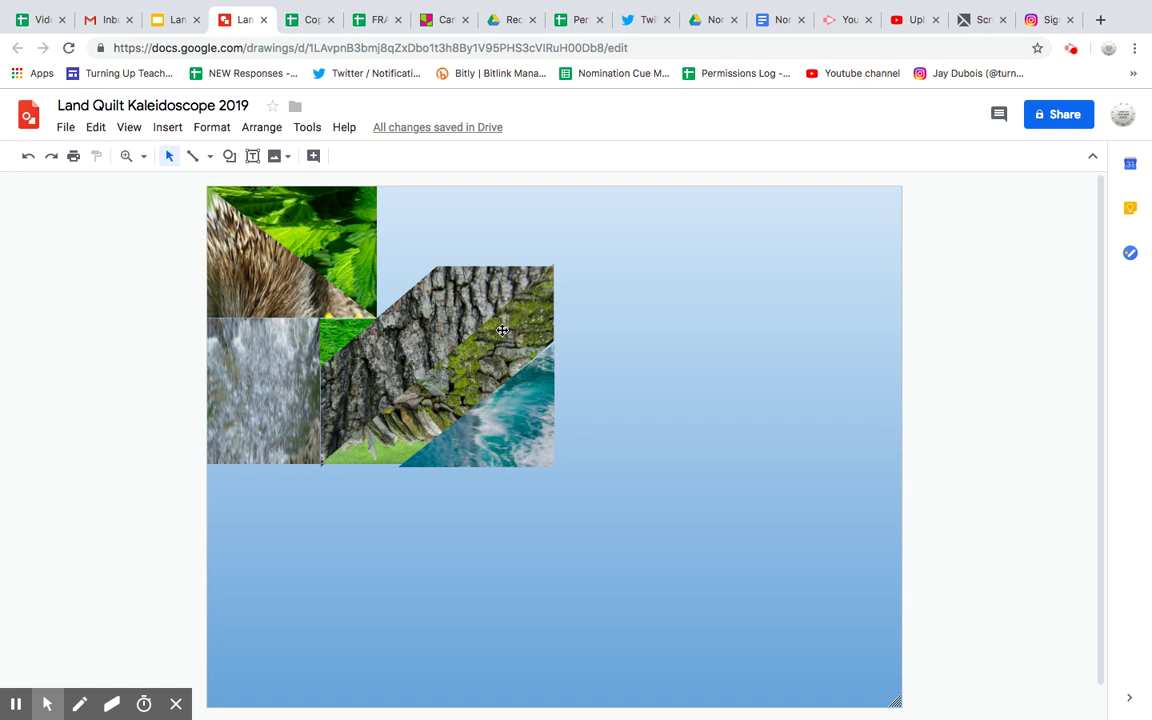
Examine the individual image pieces of the quilt and the shapes available for masking an image.
click(313, 234)
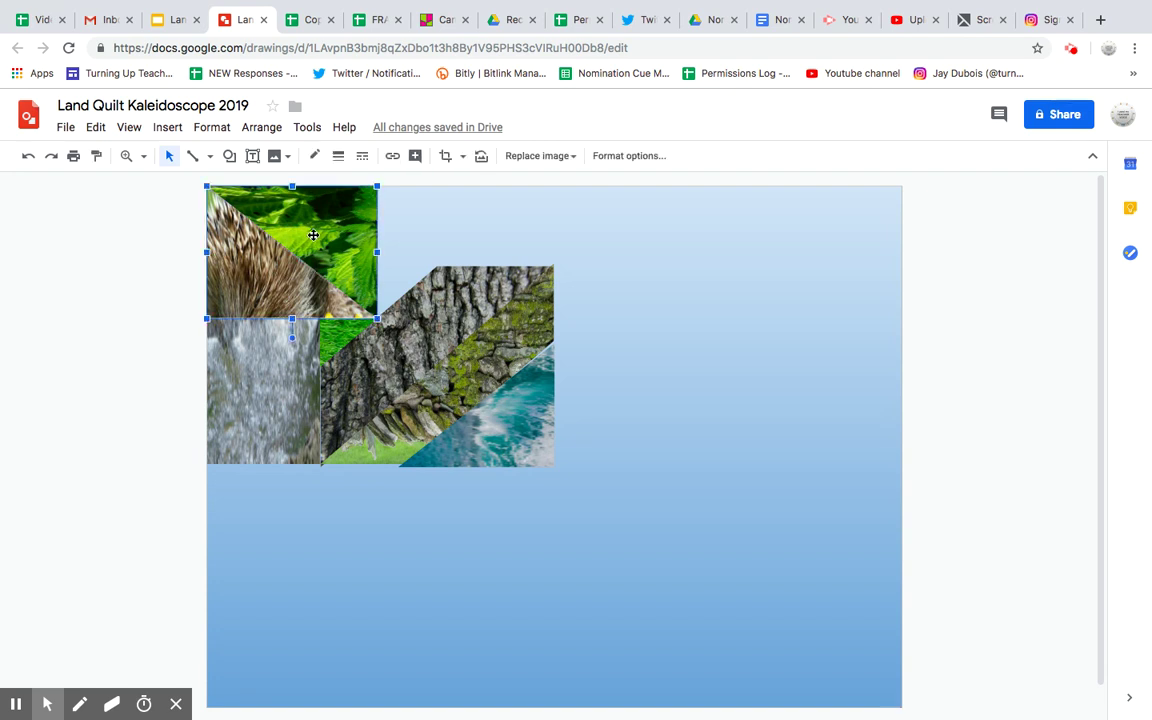
click(280, 360)
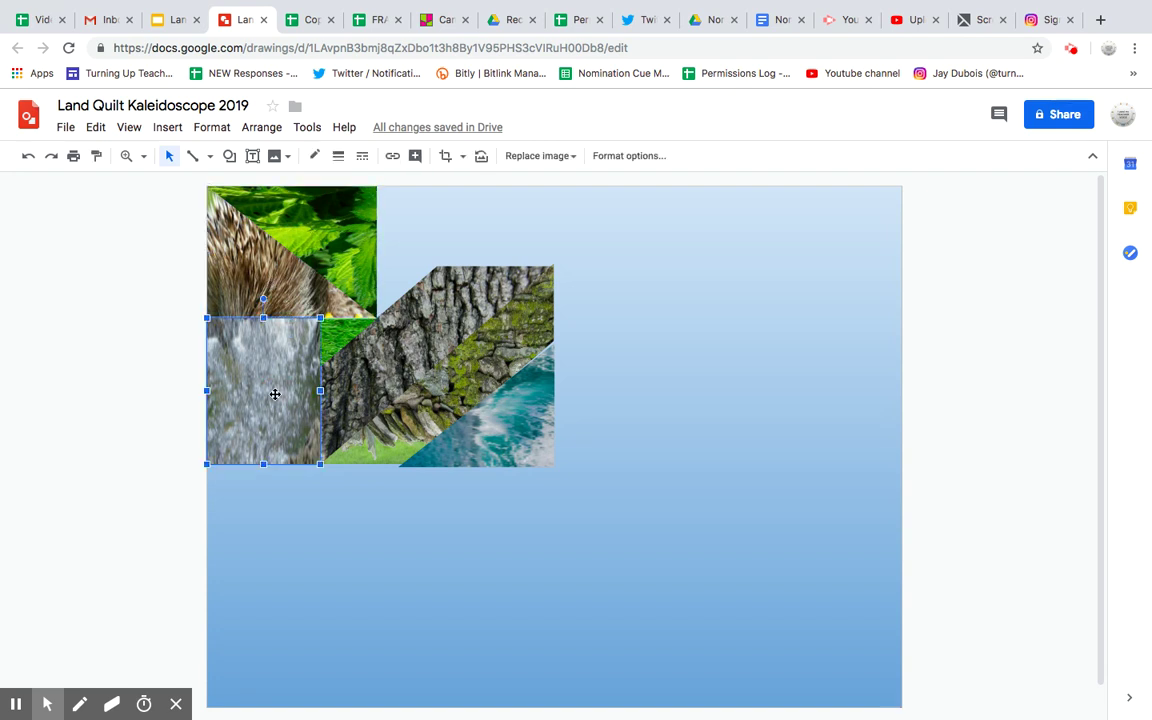
click(375, 373)
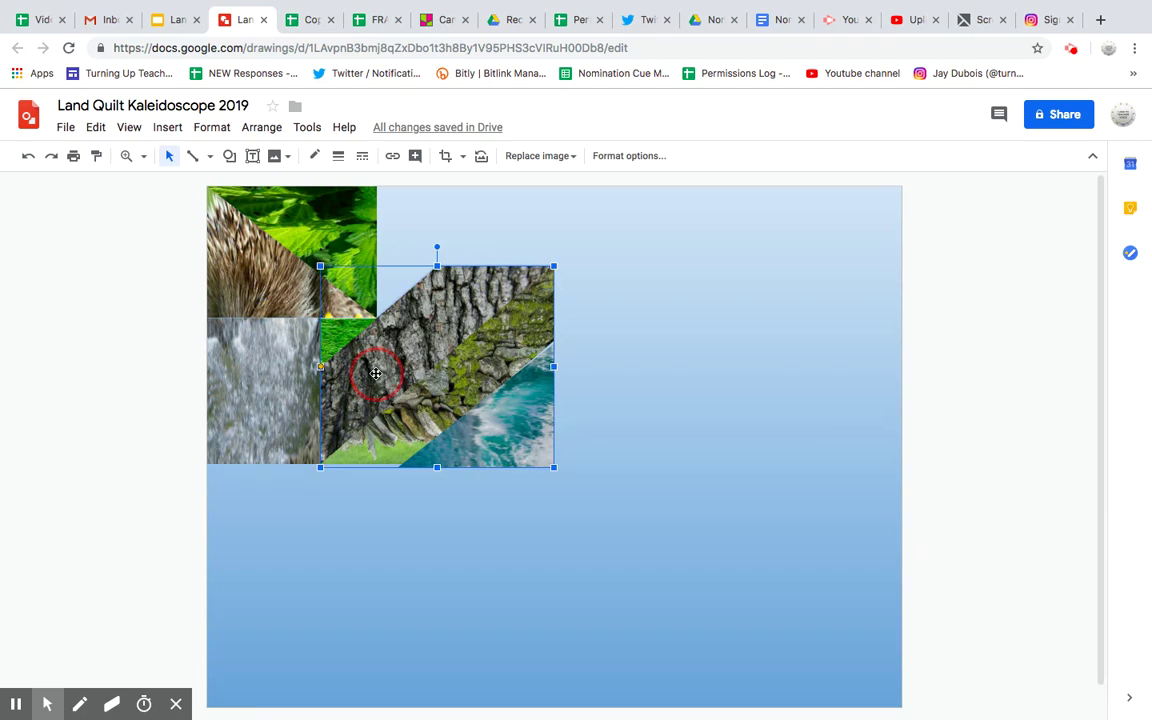
click(341, 335)
click(403, 430)
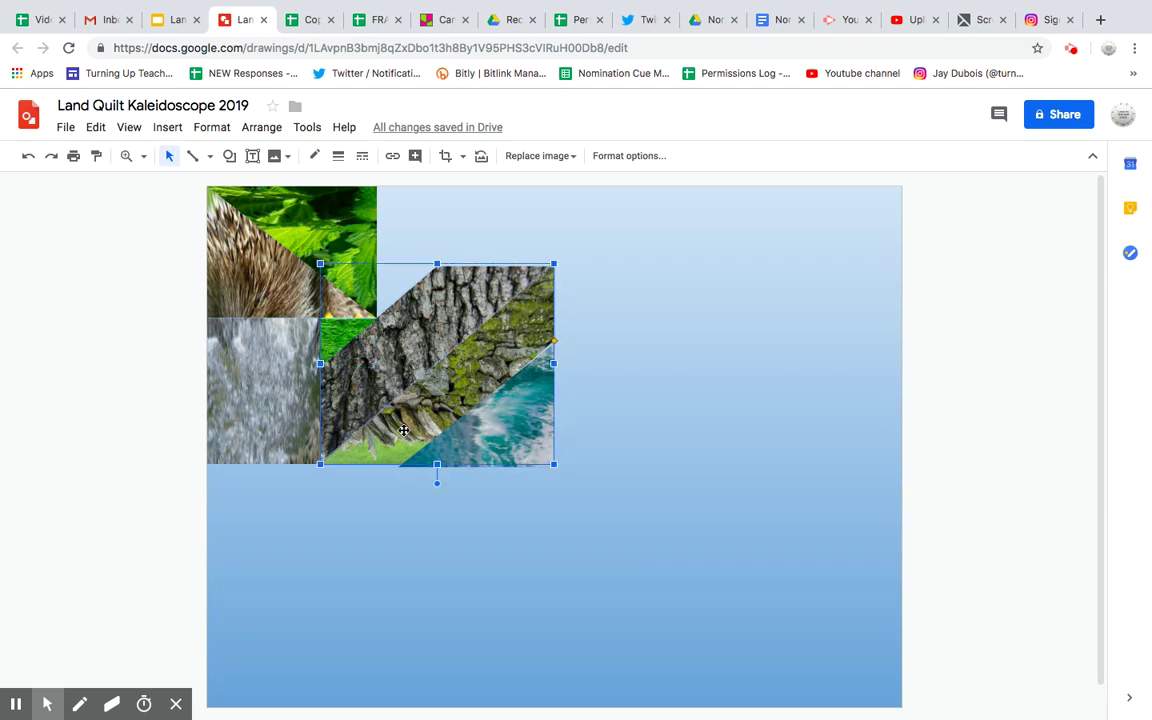
click(463, 158)
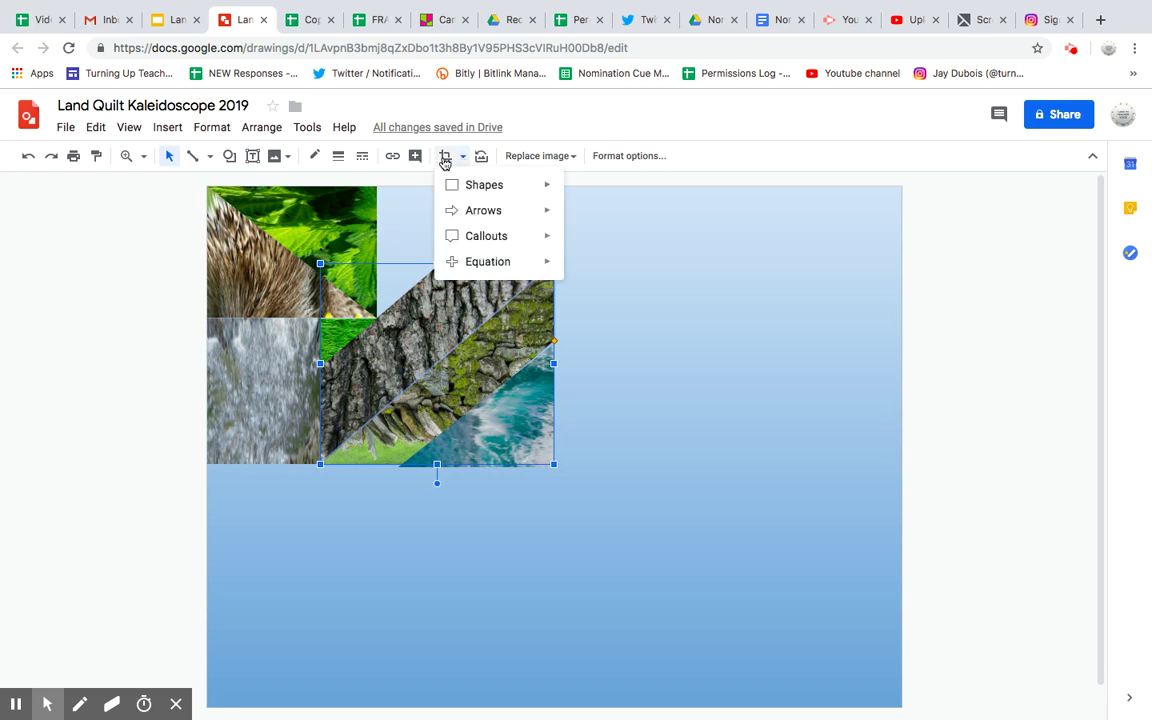
mouse_move(494, 195)
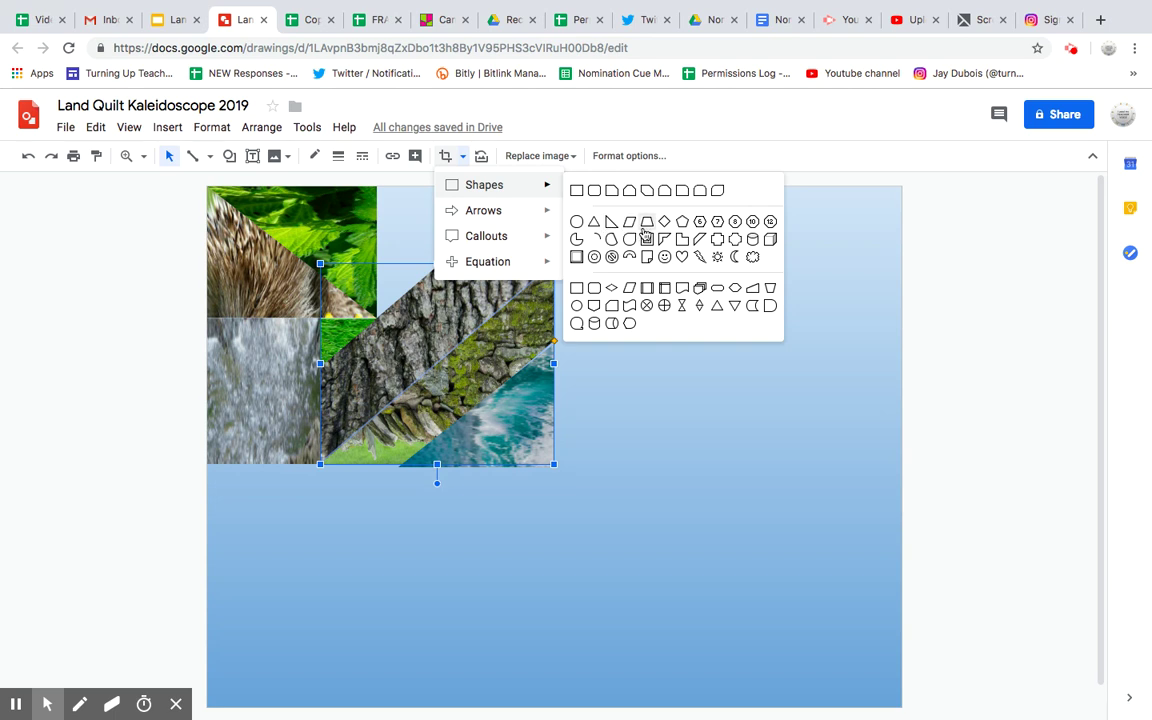
click(586, 410)
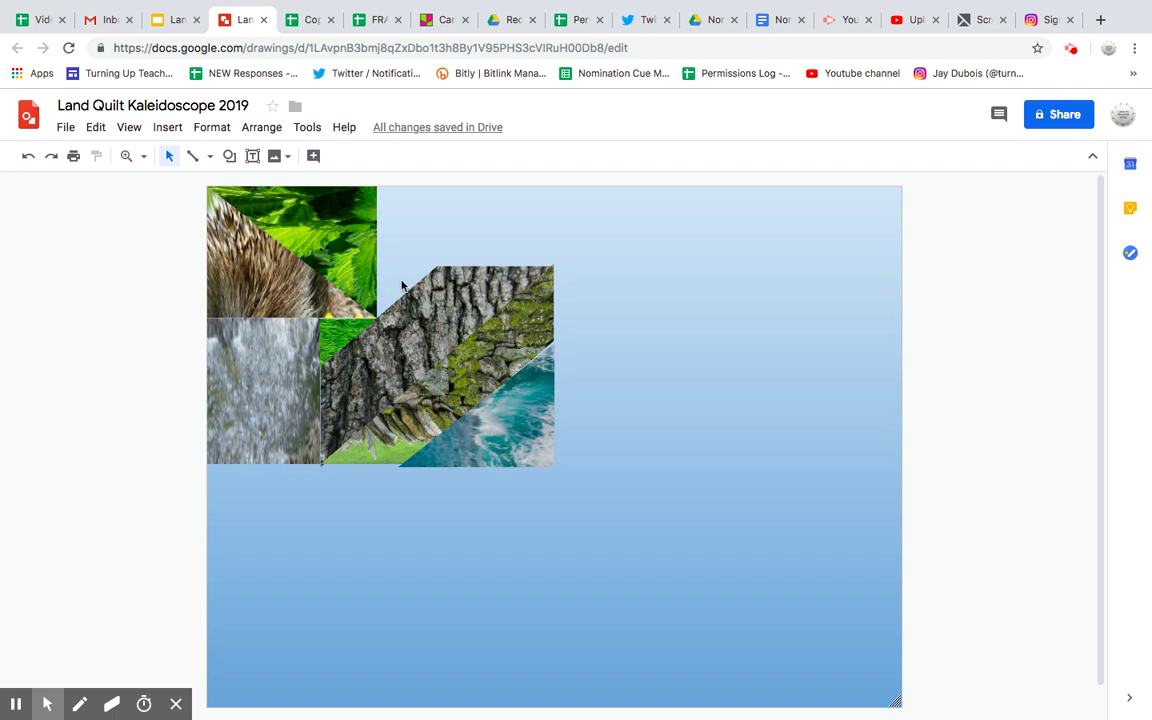
Search web images for "rock" and insert the close-up picture of brown, layered rocks into the drawing.
click(274, 156)
click(328, 212)
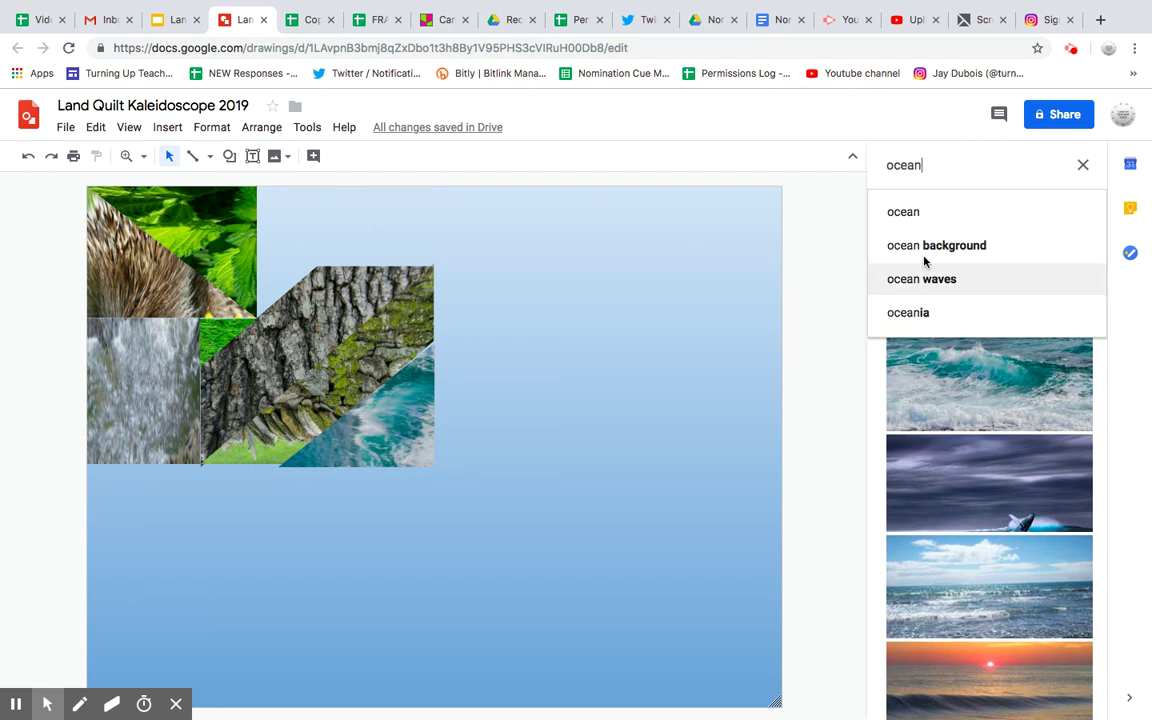
drag(928, 163, 874, 167)
text(rock)
key(Return)
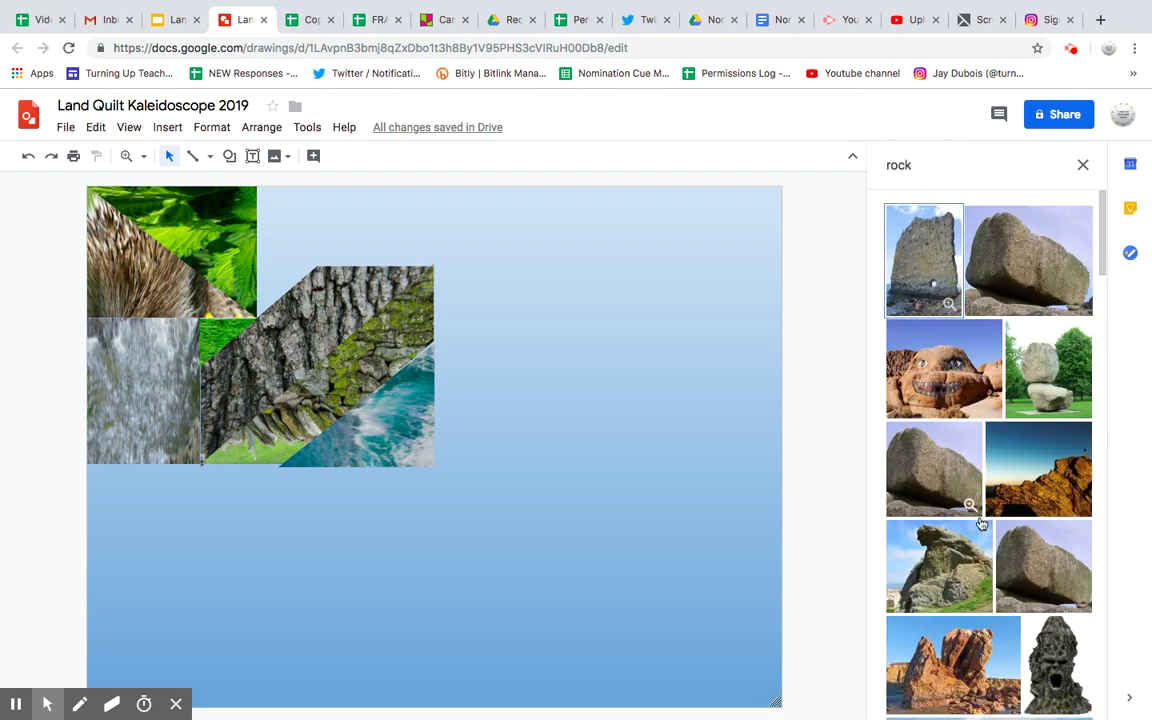
scroll(980, 527, down, 2)
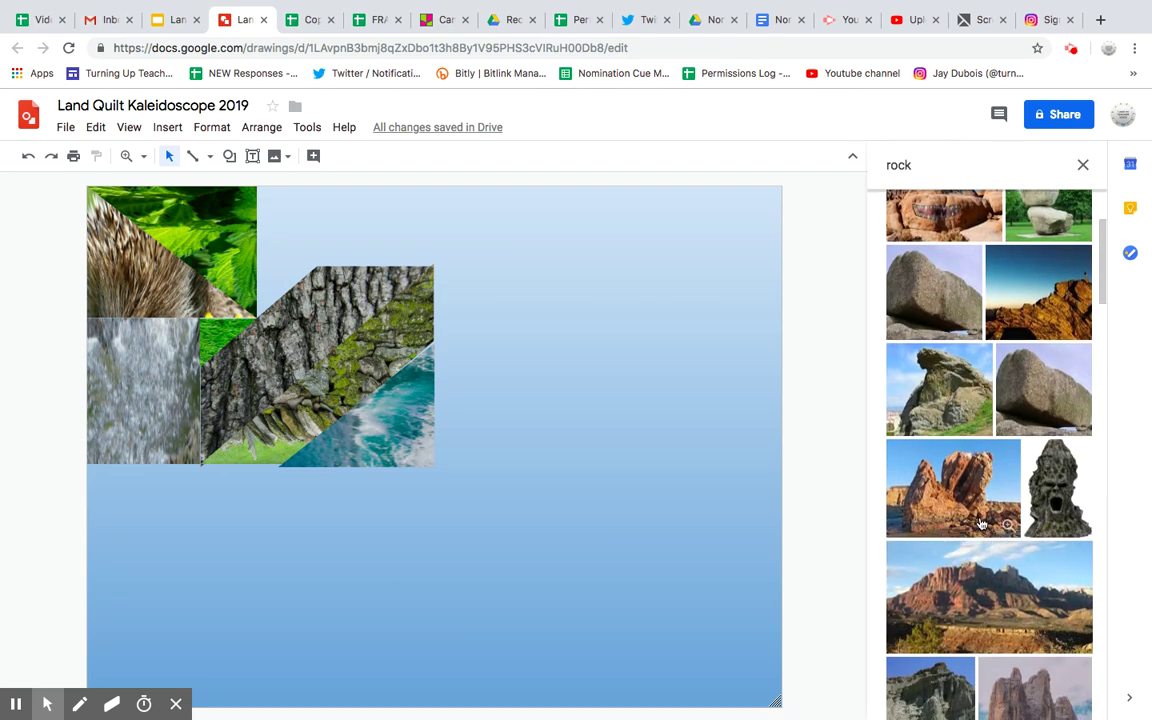
scroll(980, 523, down, 2)
scroll(980, 523, down, 3)
scroll(981, 523, up, 1)
click(1053, 426)
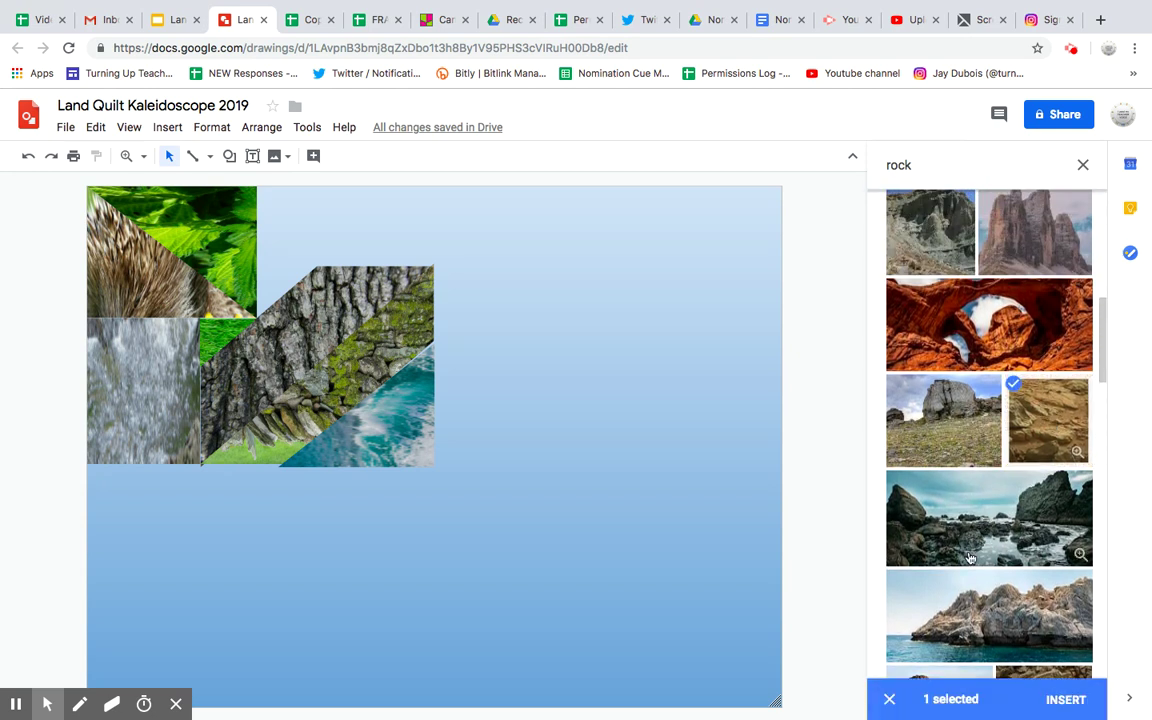
click(1064, 699)
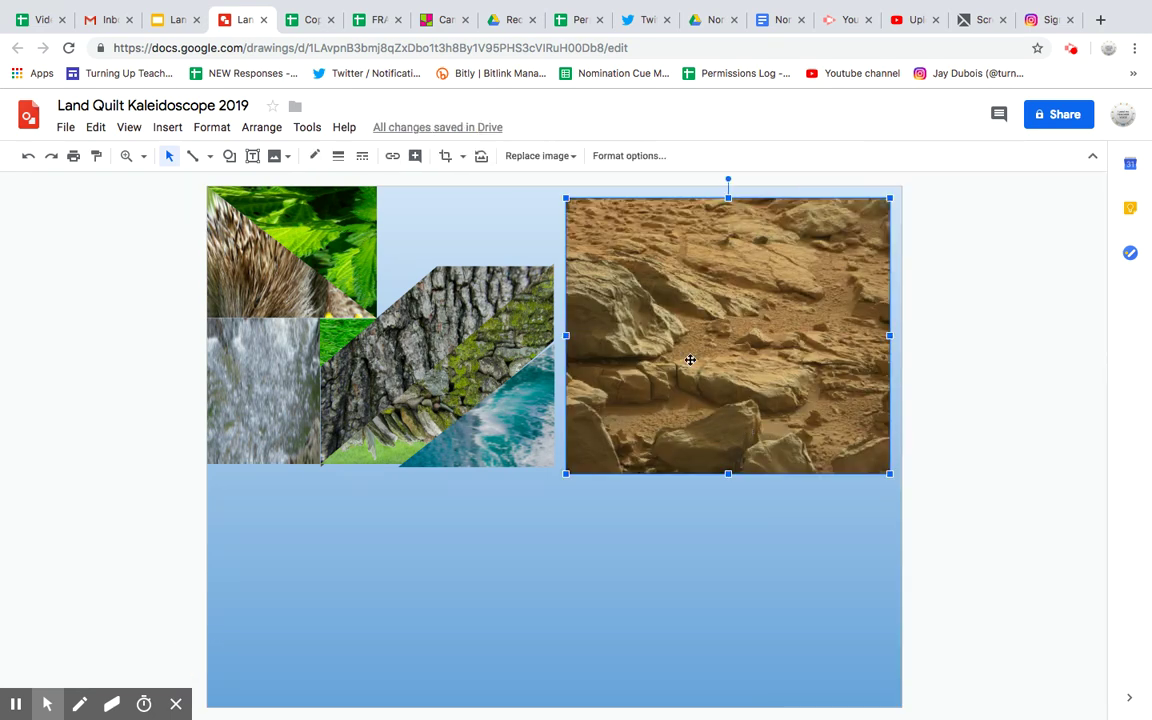
Mask the rock image with the right triangle shape and shrink it to a small quilt piece.
click(463, 157)
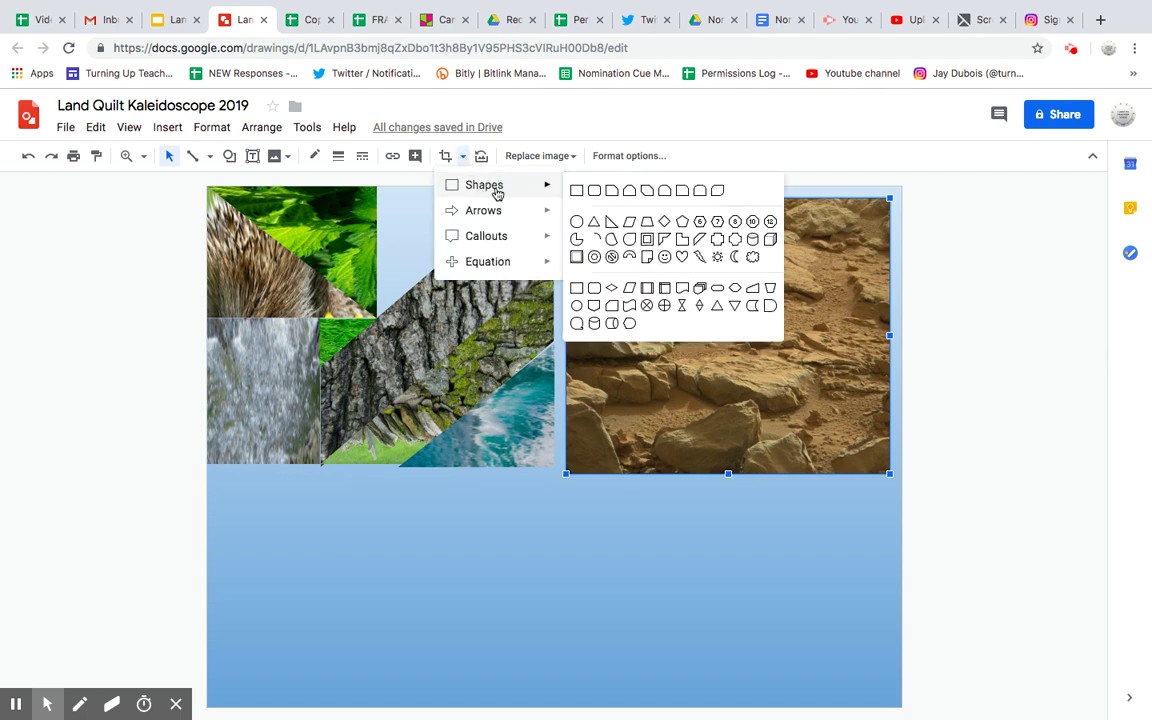
click(612, 224)
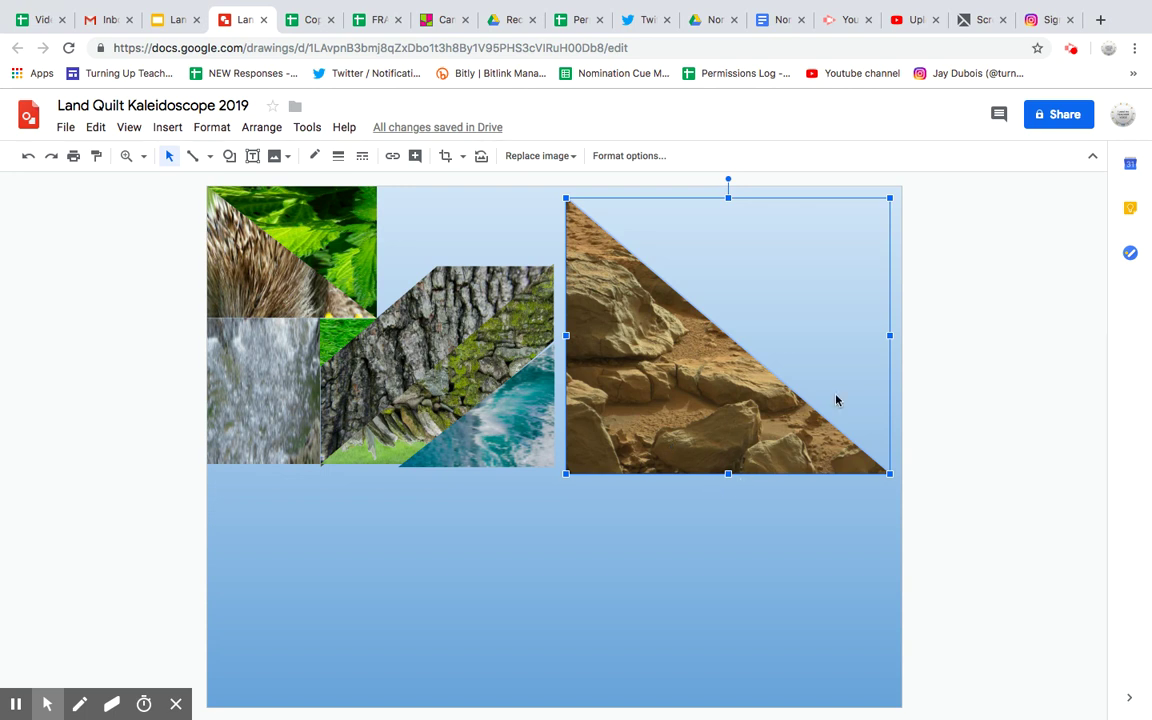
drag(891, 336, 856, 338)
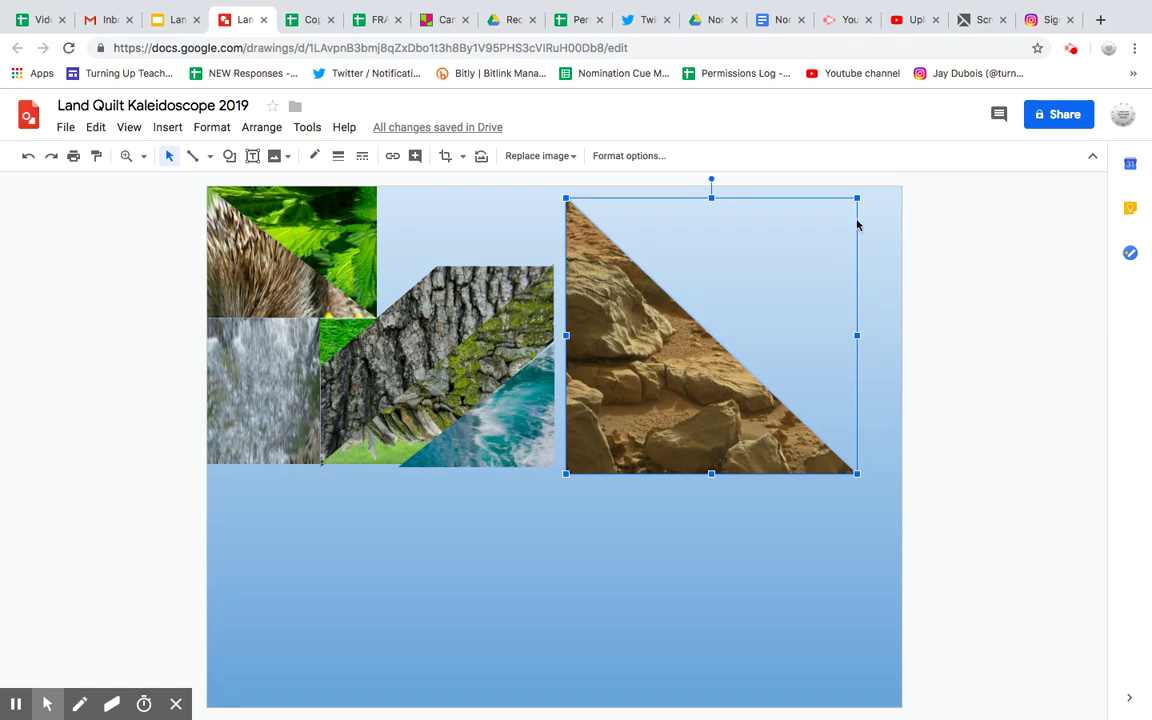
drag(858, 198, 688, 391)
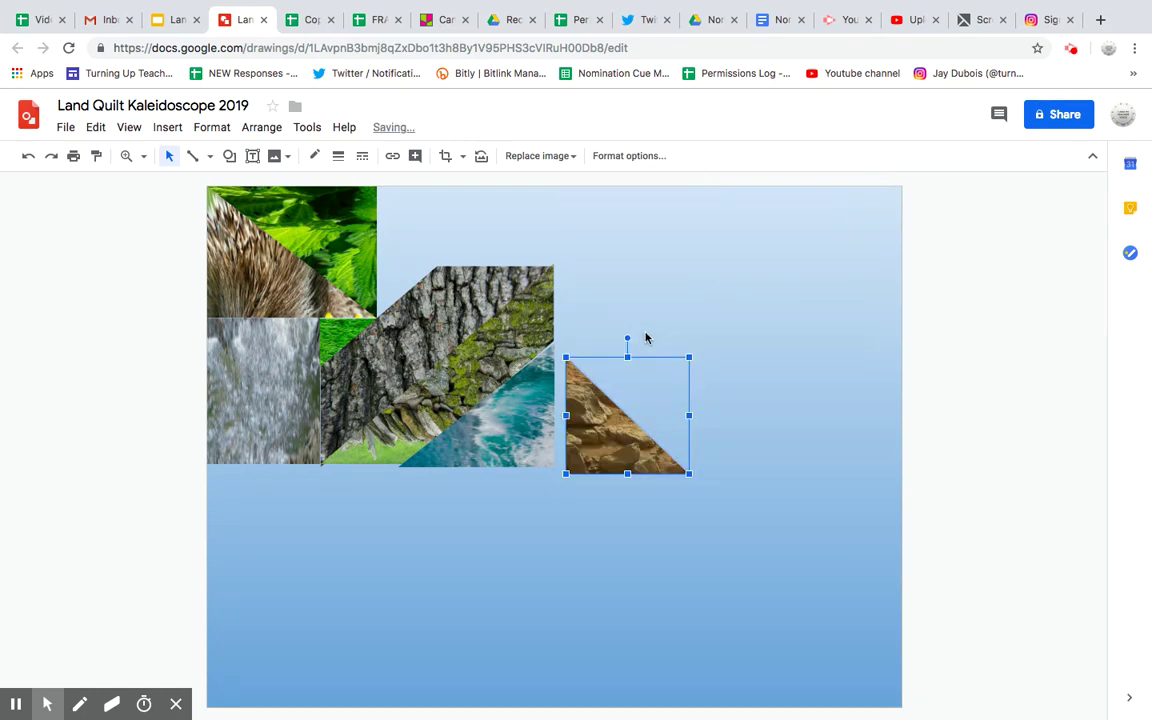
Rotate the rock triangle 90 degrees clockwise and fit it, scaled down, into the corner between the green leaf square and the bark piece.
drag(628, 338, 706, 417)
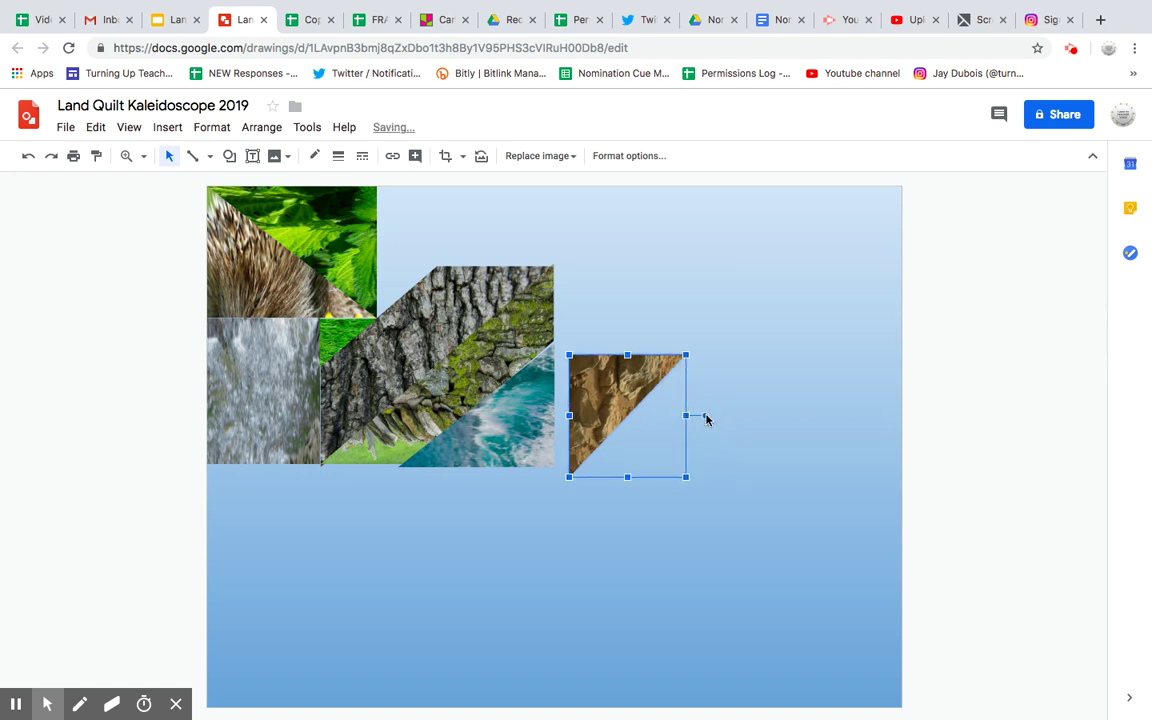
drag(637, 397, 443, 246)
drag(493, 204, 414, 264)
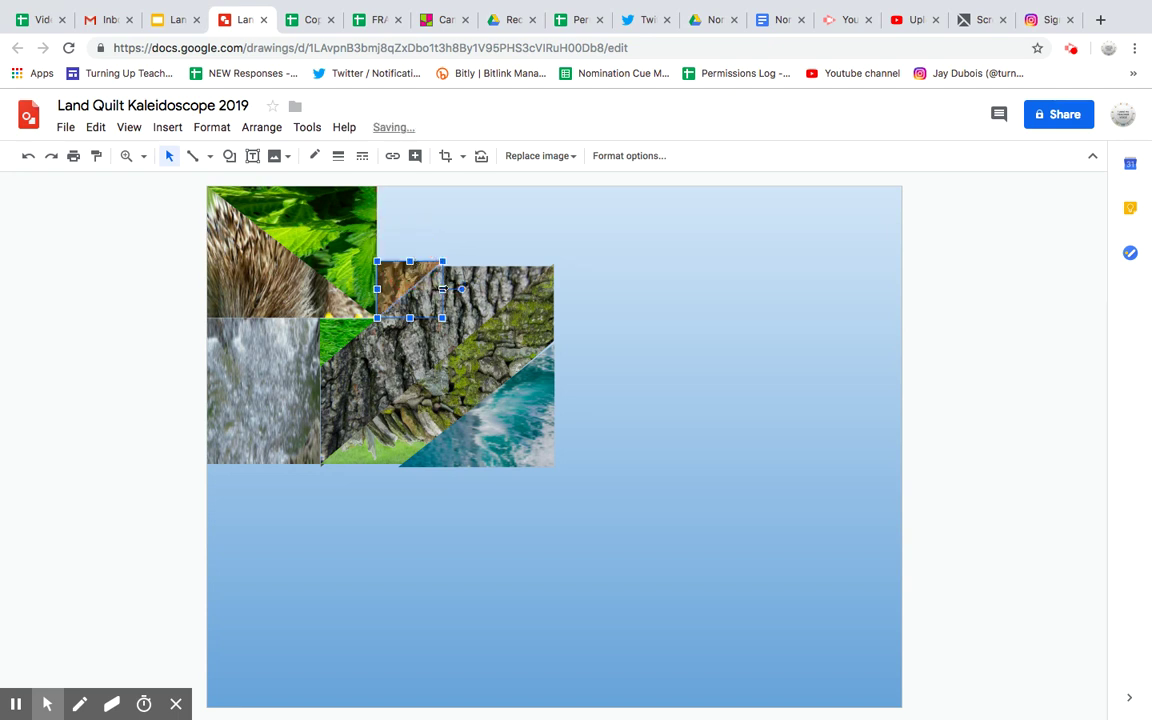
Fine-tune the rock triangle's width and height so it meets the bark's diagonal edge and lines up with the bark's upper edge.
click(432, 288)
drag(433, 289, 431, 289)
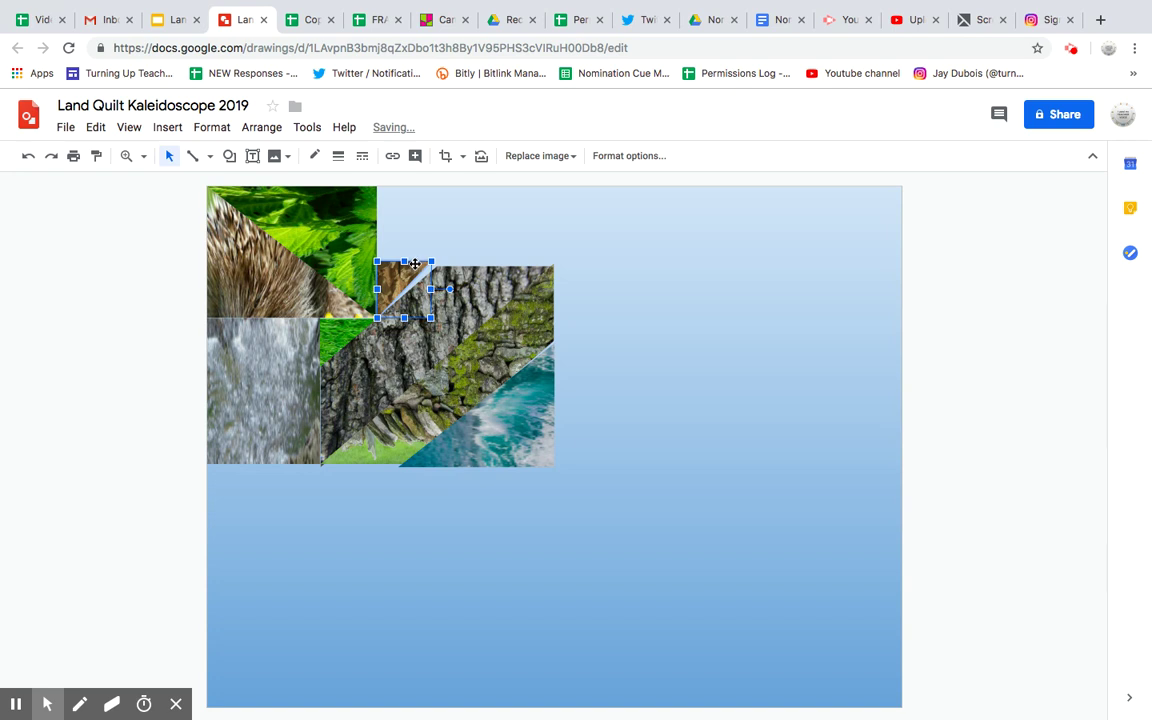
click(436, 289)
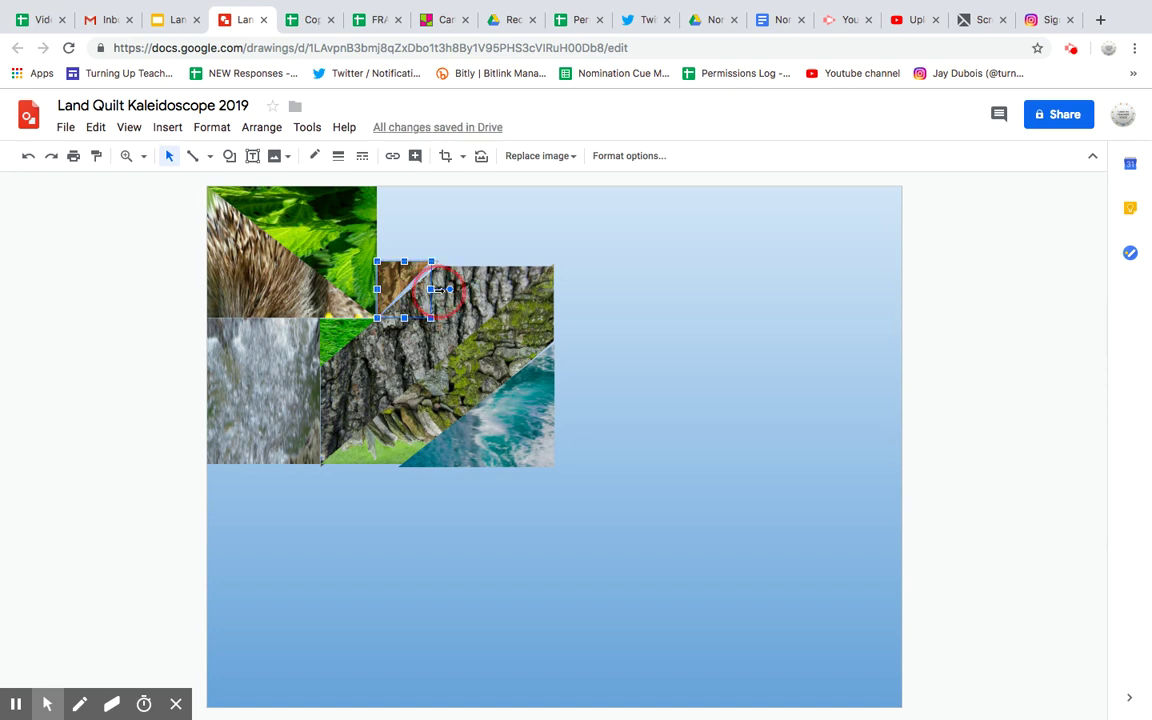
drag(439, 289, 440, 289)
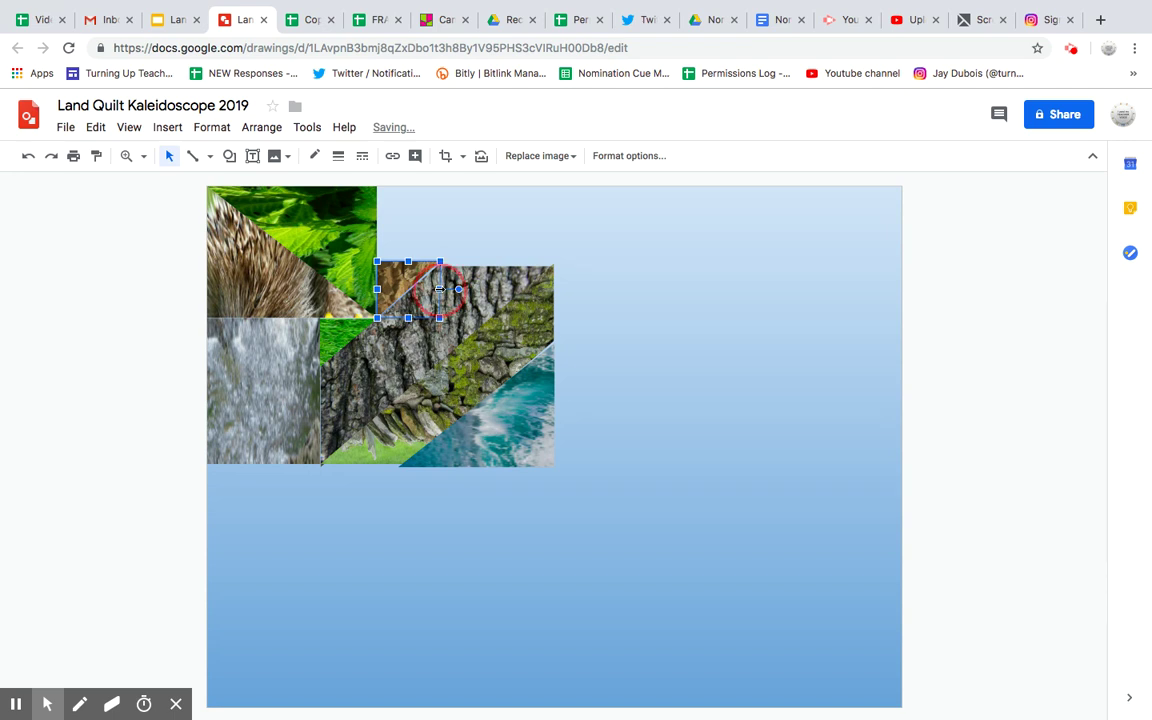
click(439, 289)
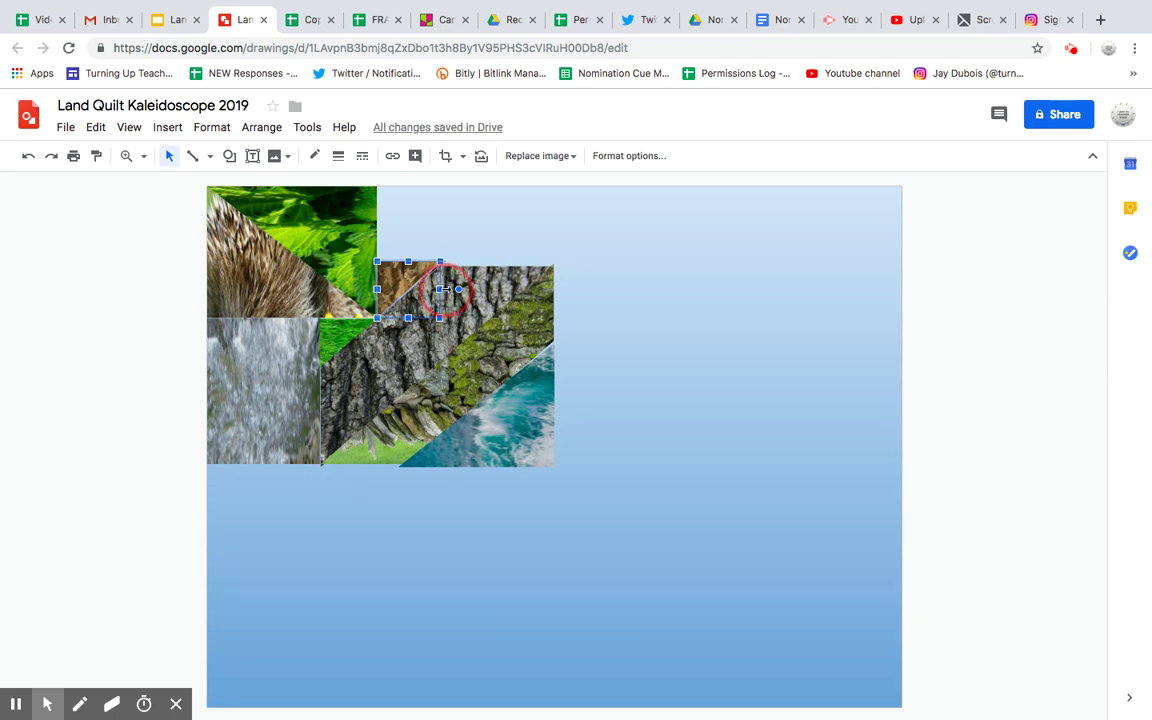
drag(439, 289, 445, 289)
click(444, 259)
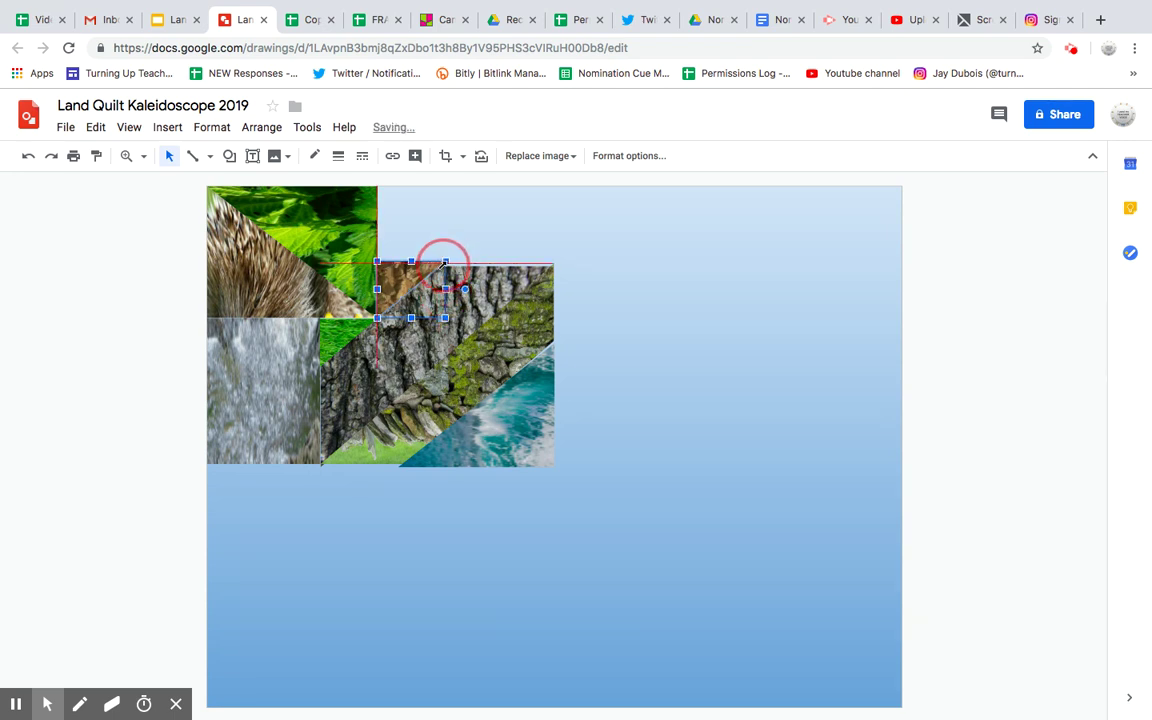
click(458, 256)
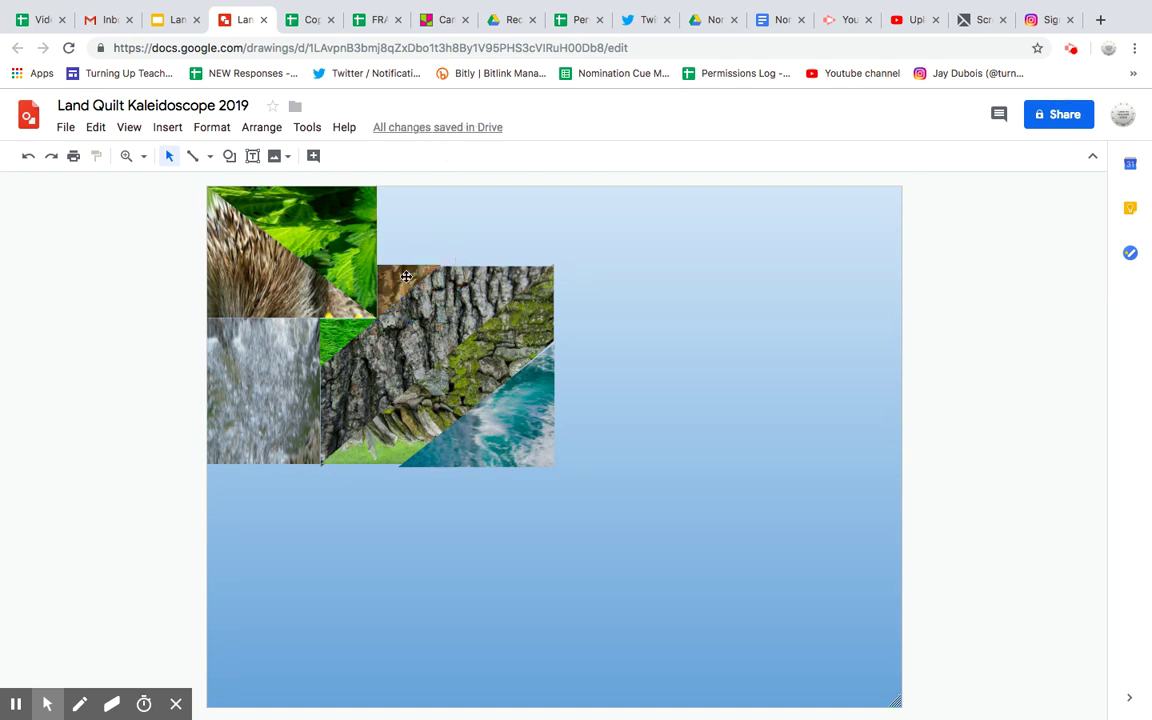
Search web images for "swamp" and insert the picture of bright green moss-covered ground into the drawing.
click(280, 156)
click(328, 211)
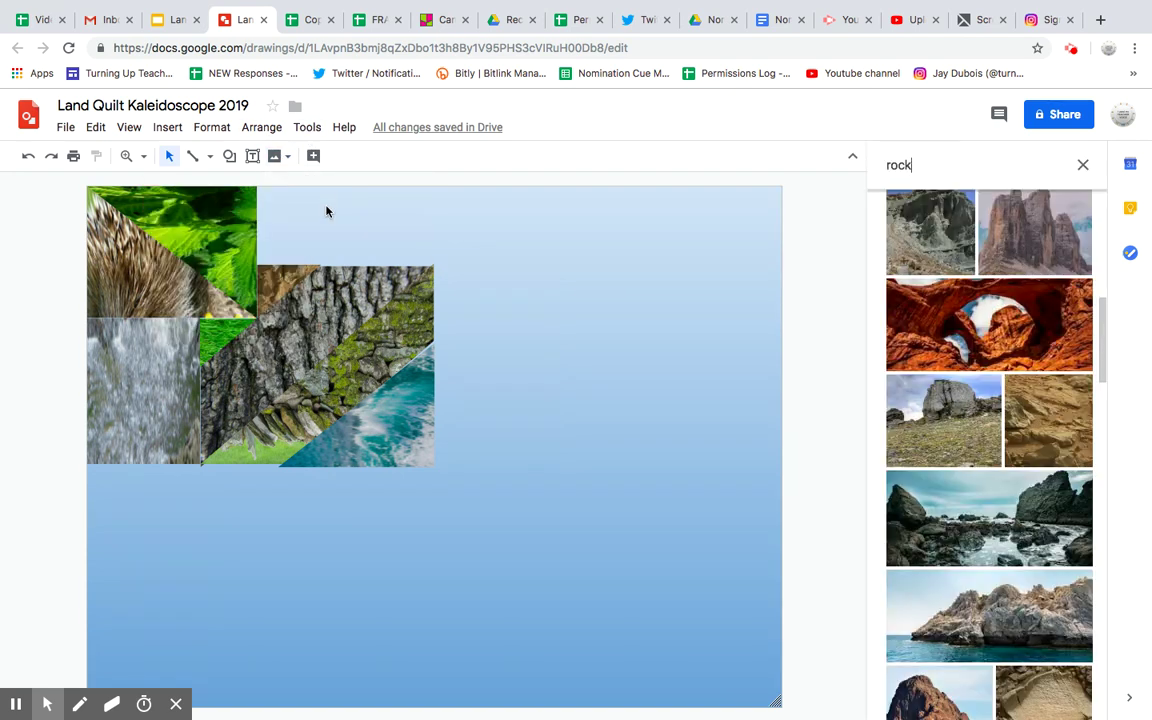
click(939, 165)
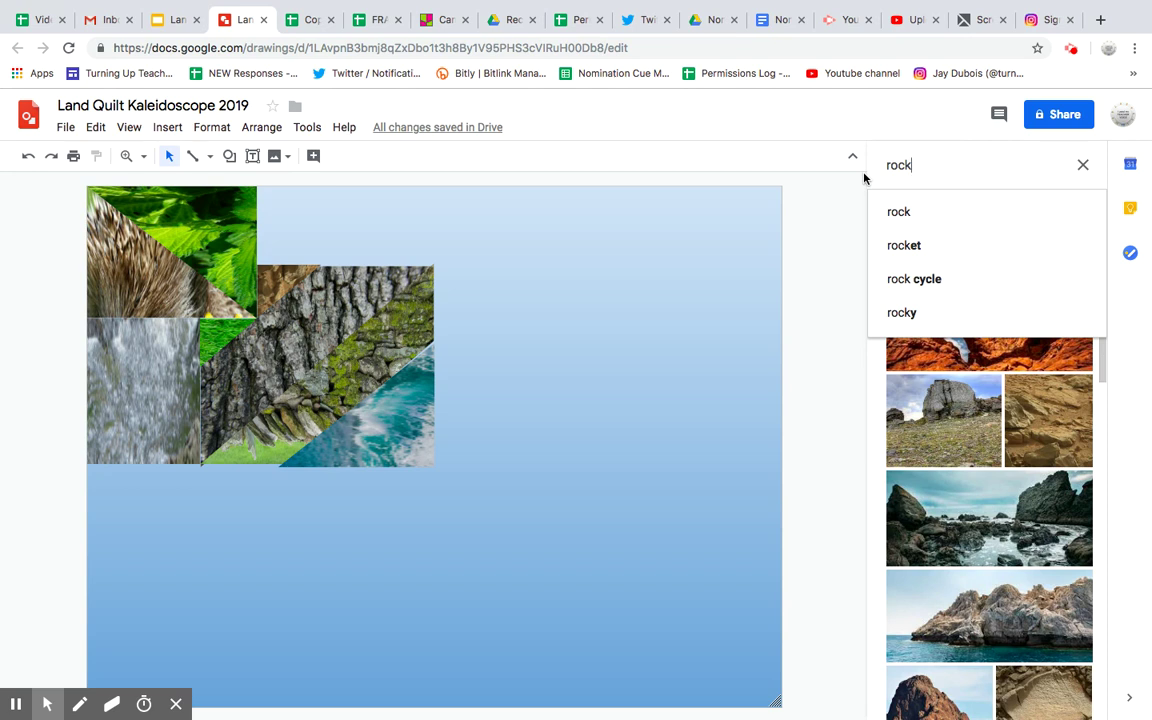
double_click(897, 165)
text(swamp)
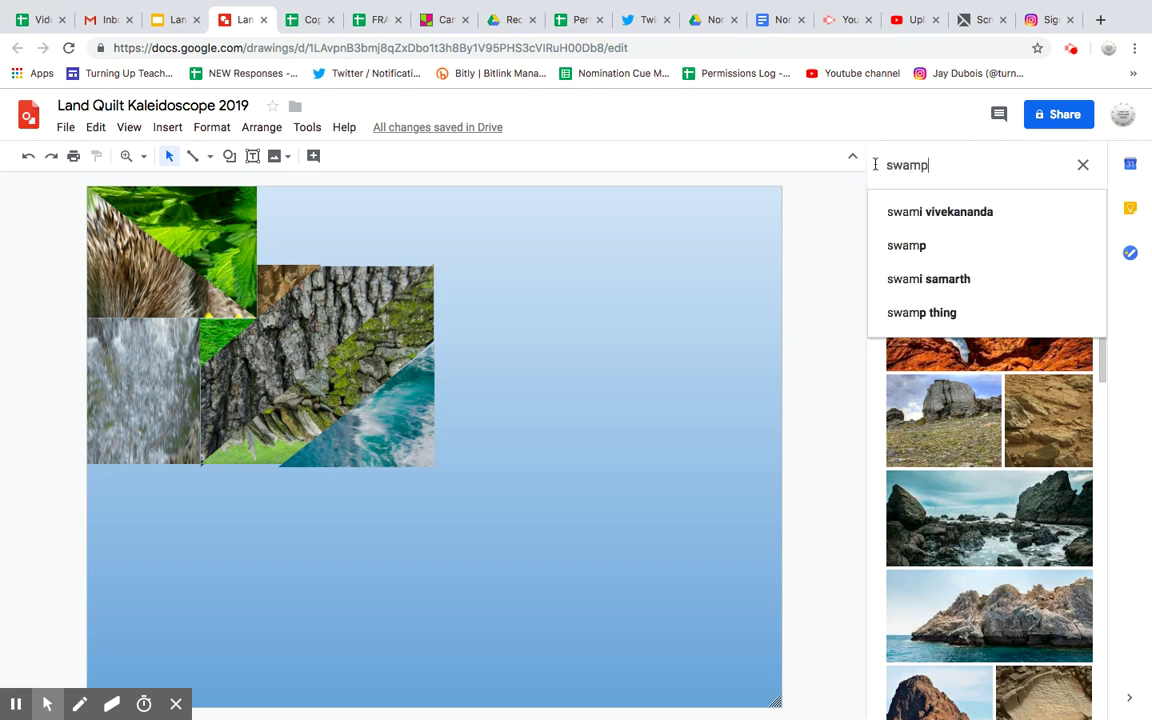
key(Return)
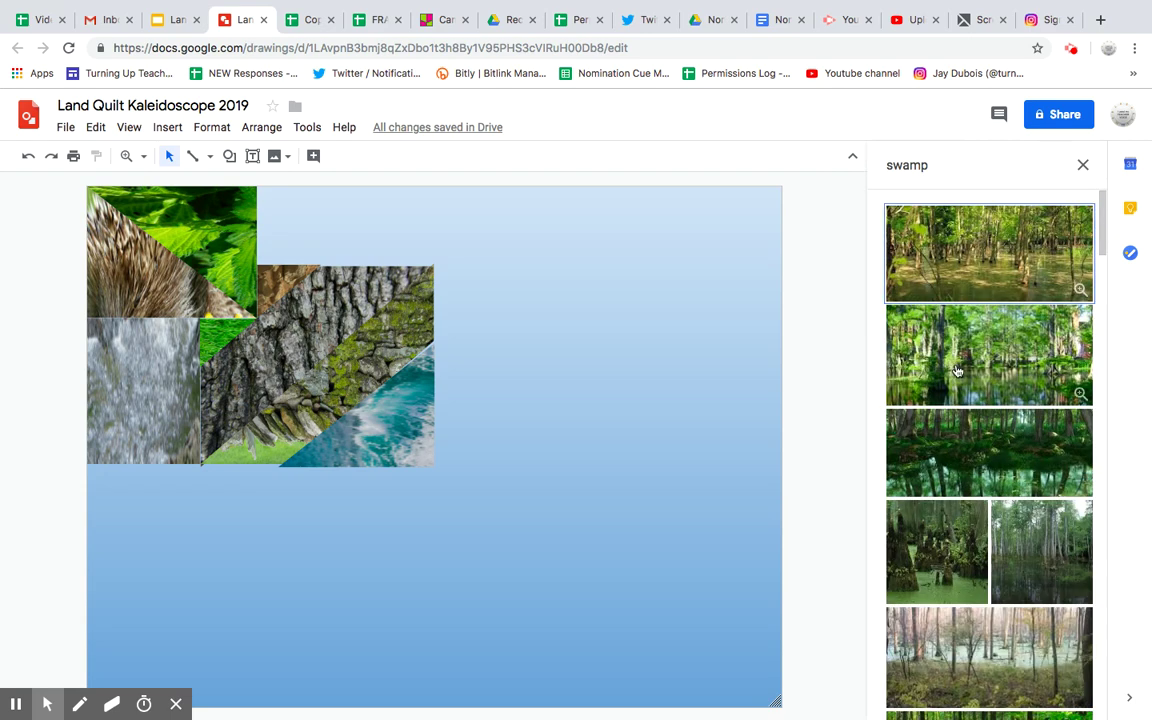
scroll(960, 480, down, 10)
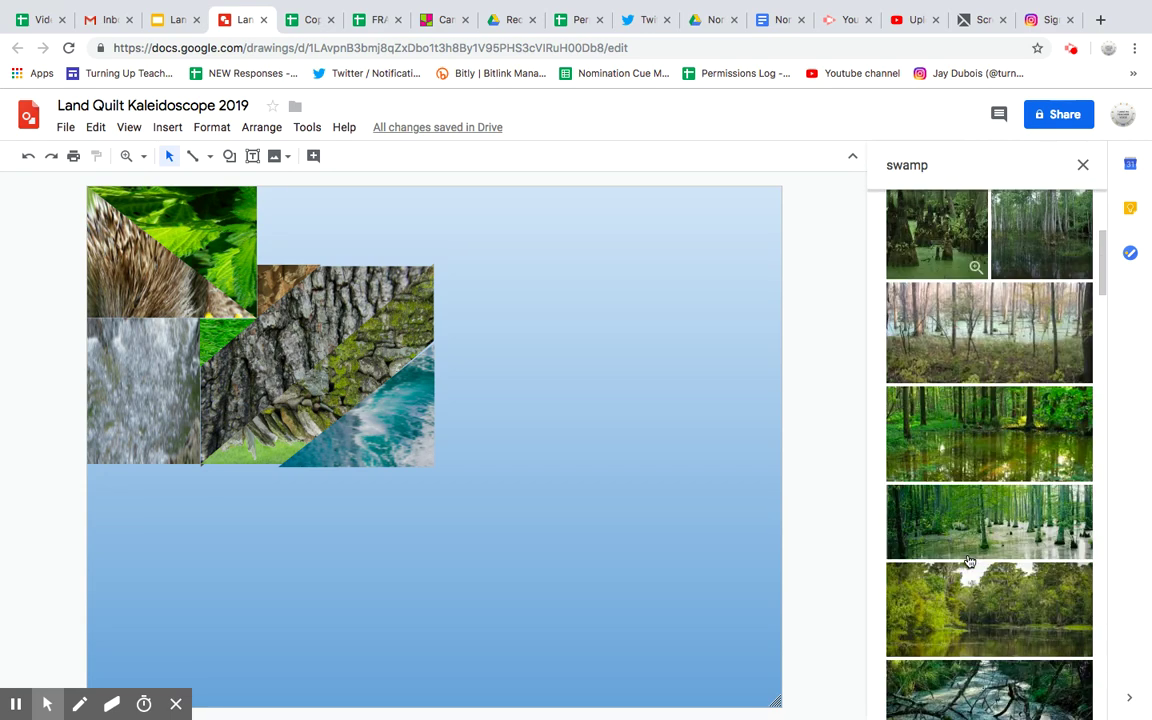
scroll(968, 562, down, 4)
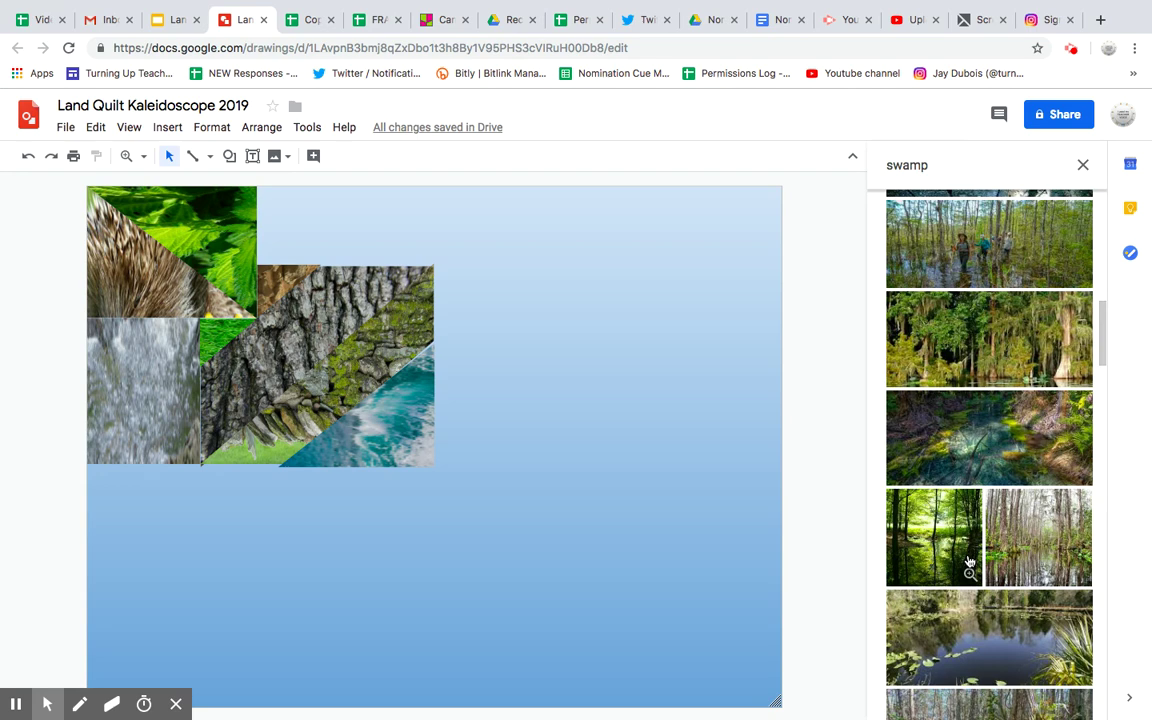
scroll(968, 562, down, 10)
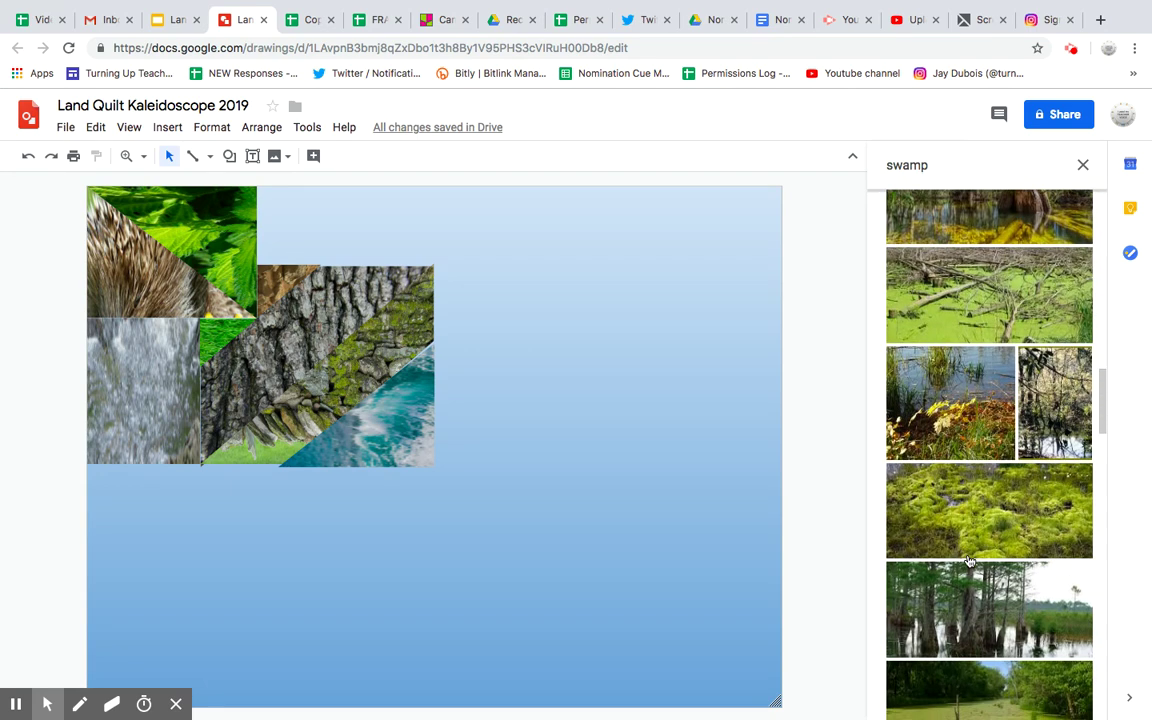
click(965, 535)
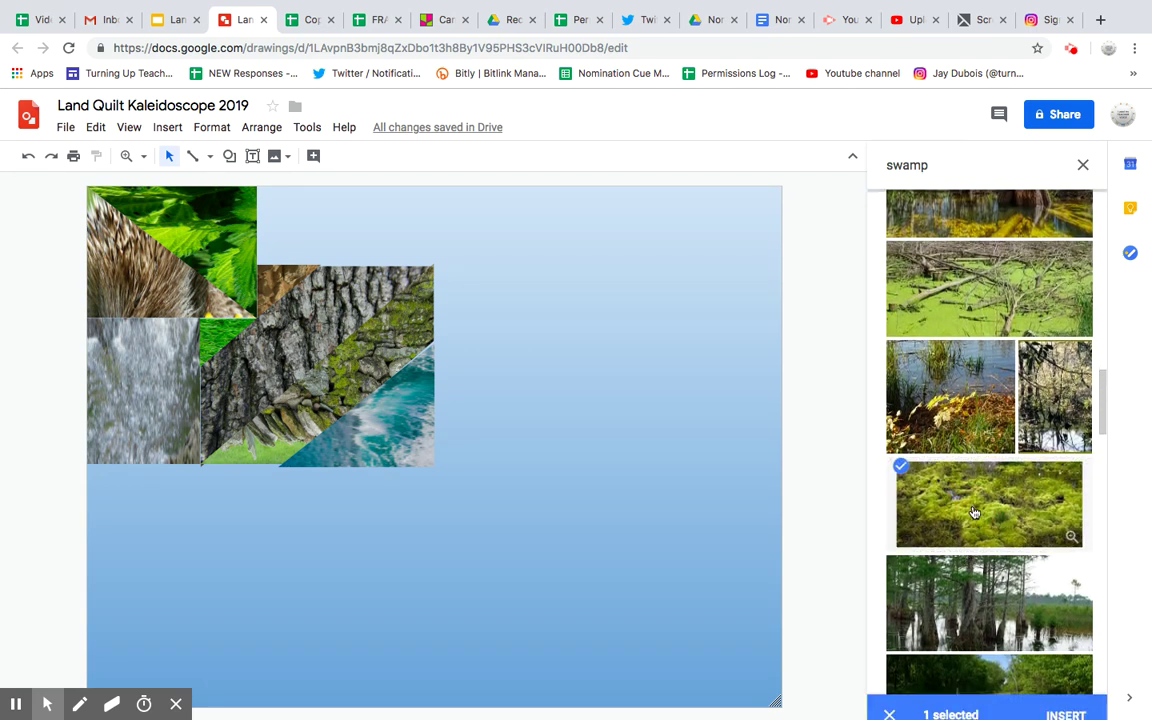
click(1065, 699)
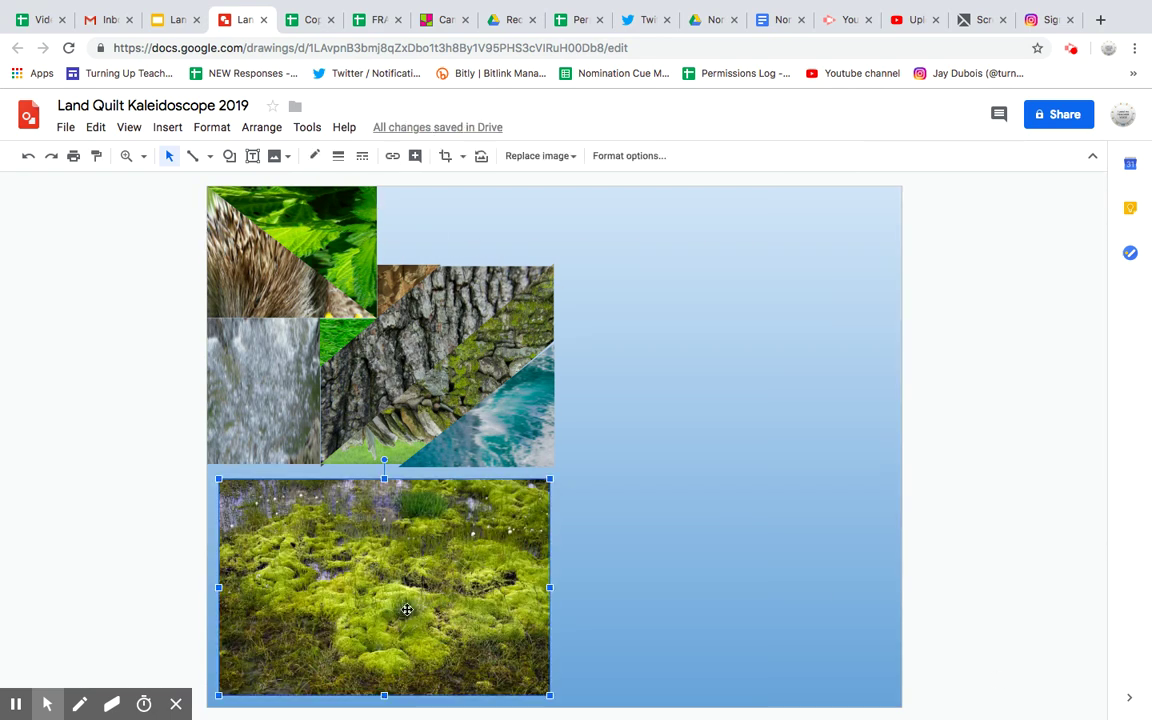
Crop the upper strip with the purple flowers off the moss image and scale the picture down proportionally.
click(445, 156)
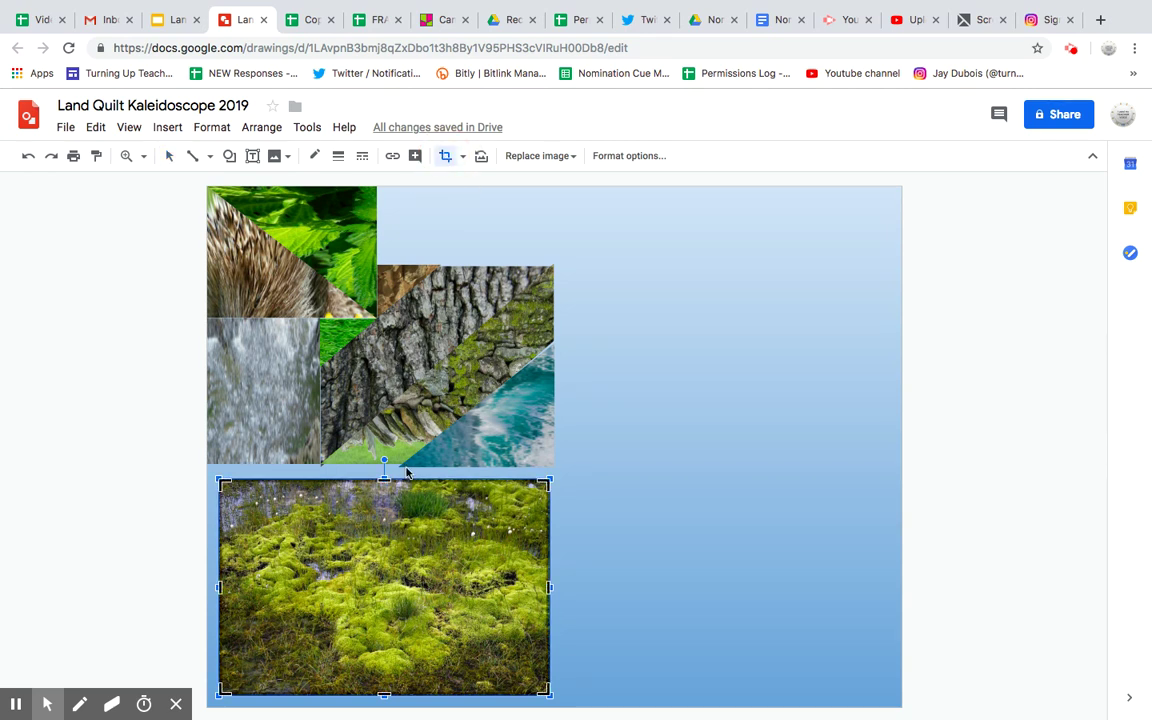
drag(384, 480, 384, 527)
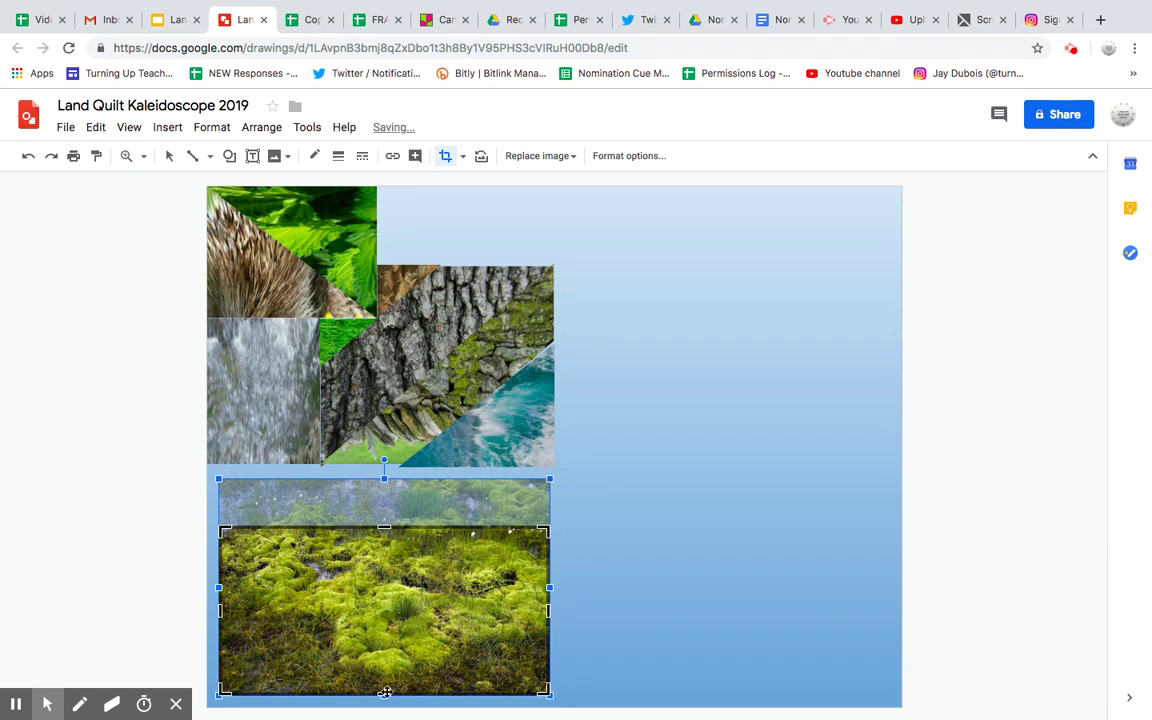
key(Return)
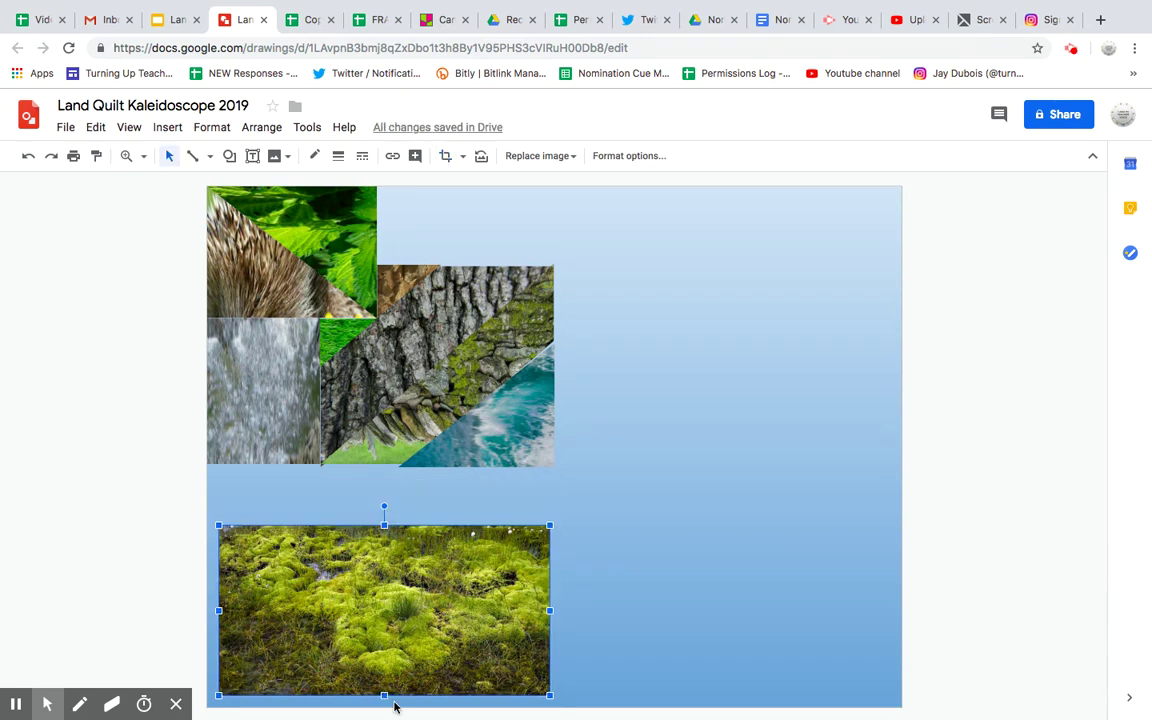
drag(549, 693, 429, 632)
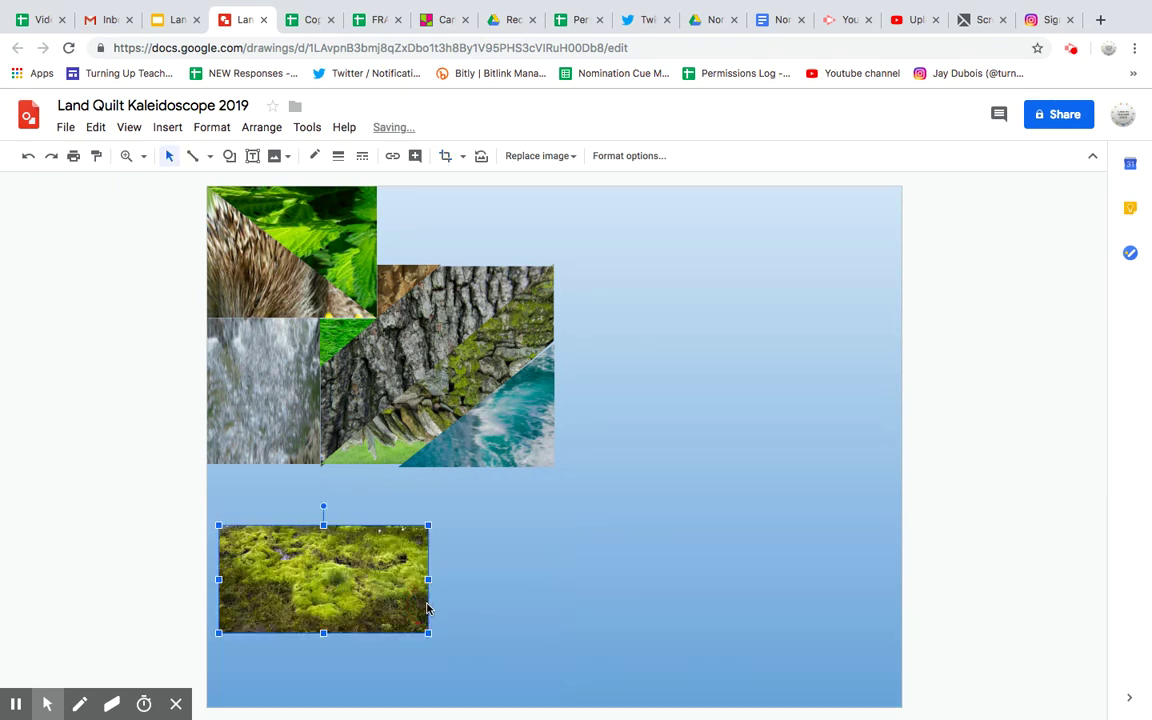
Fit the moss image into the gap above the bark piece, flush with the green leaf square and the bark's outer edge.
drag(348, 554, 508, 216)
drag(481, 293, 482, 266)
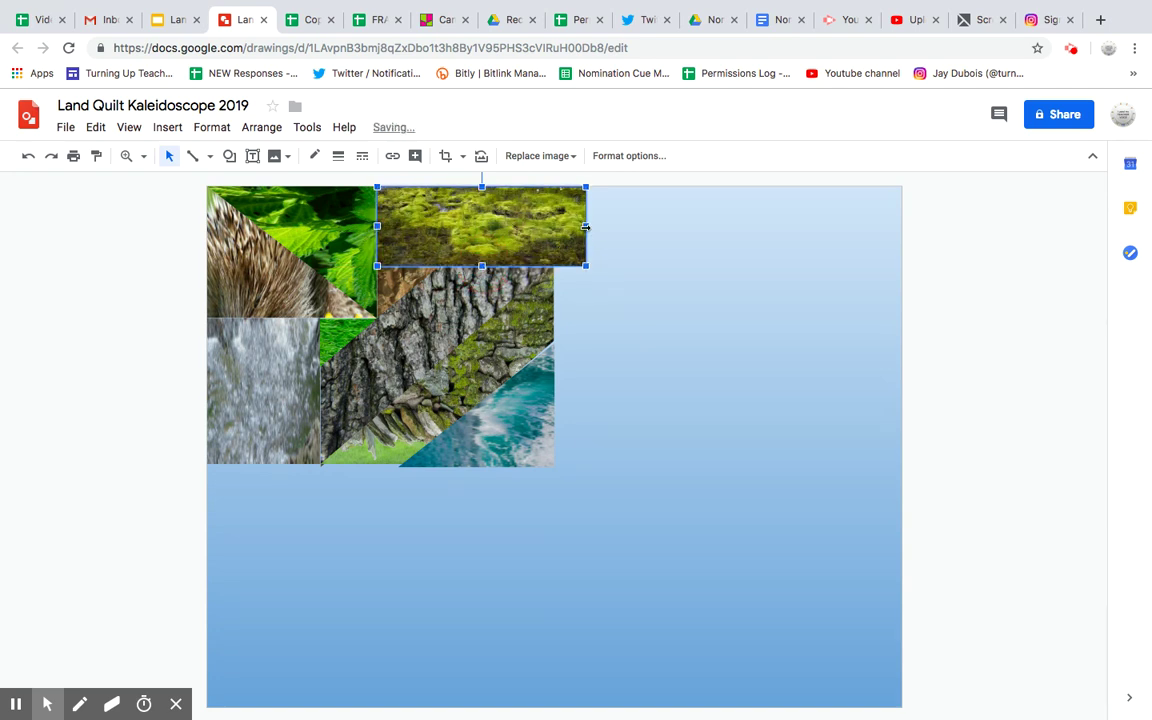
drag(587, 226, 556, 226)
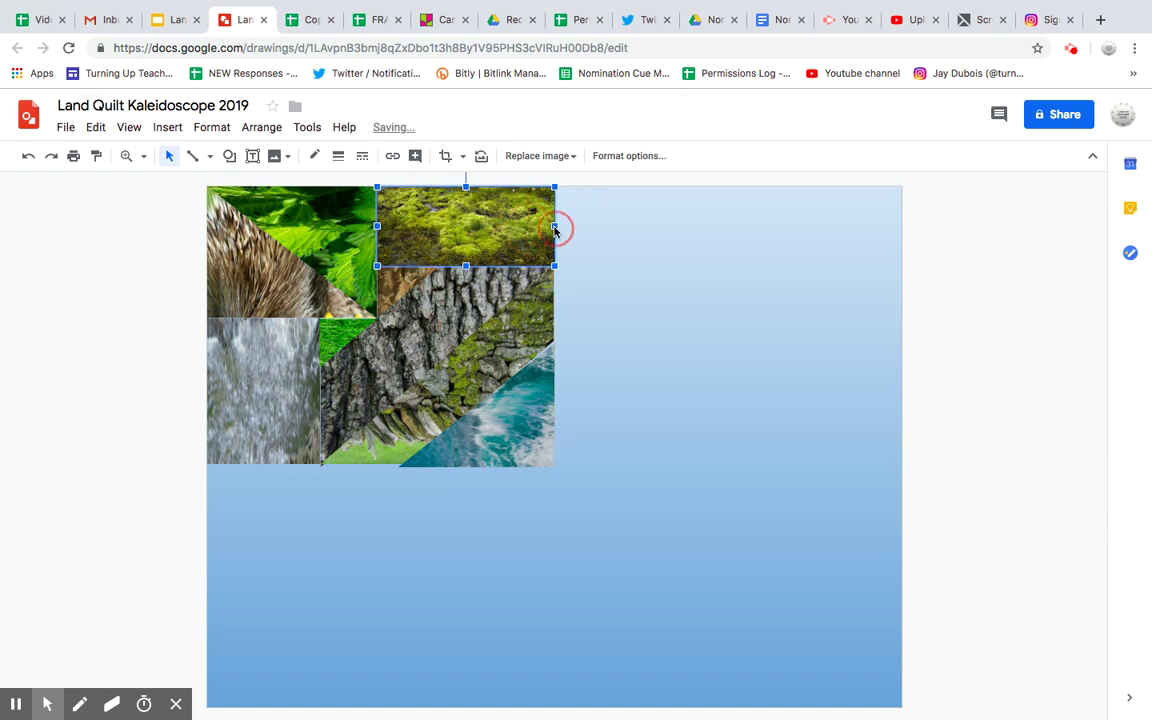
click(590, 243)
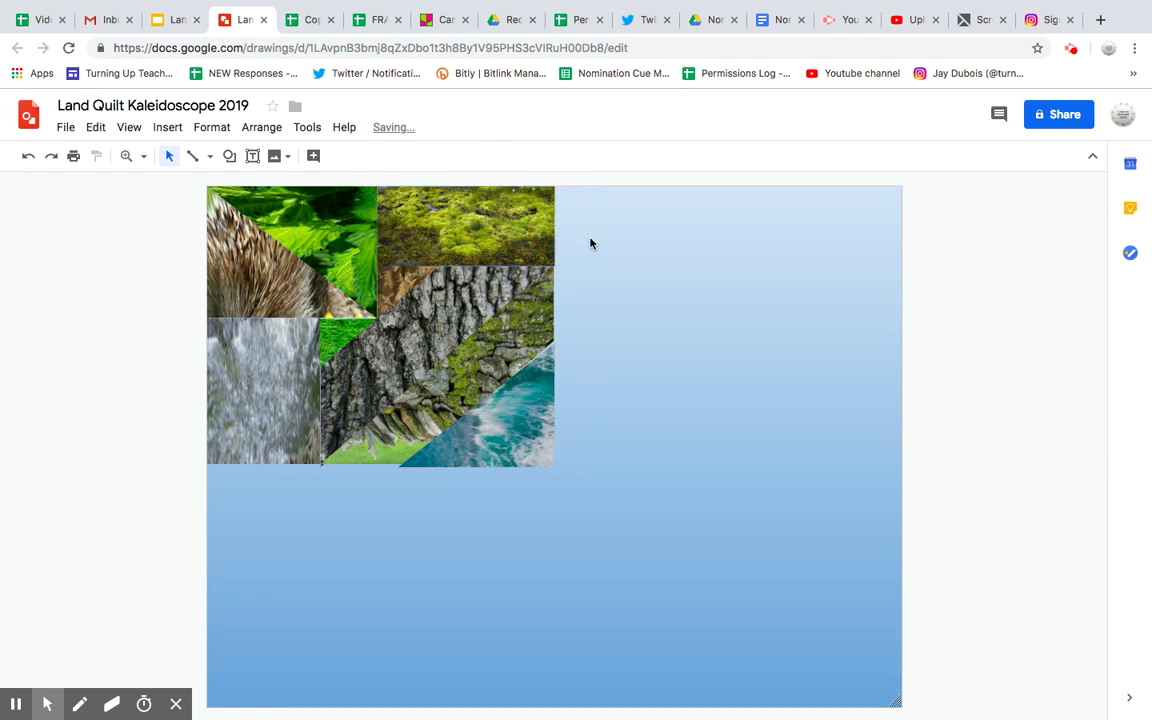
Duplicate all the pieces of the finished quilt block and place the copy beside the original, filling the drawing's upper right quarter.
drag(577, 444, 186, 199)
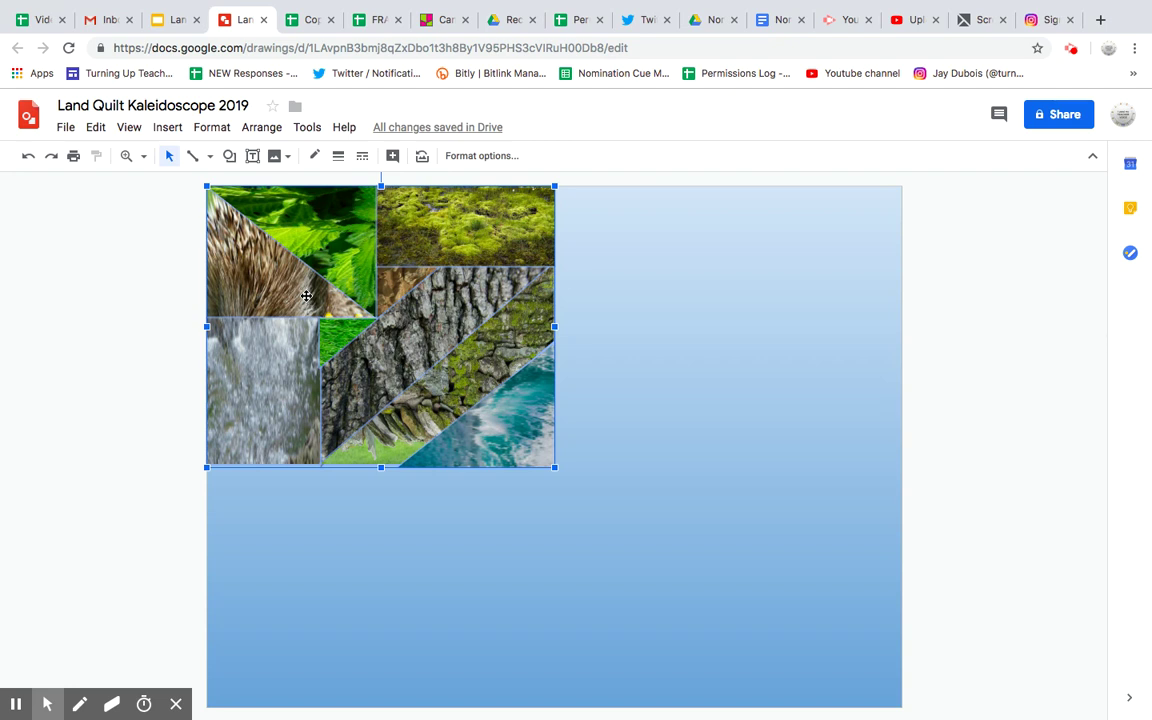
right_click(306, 296)
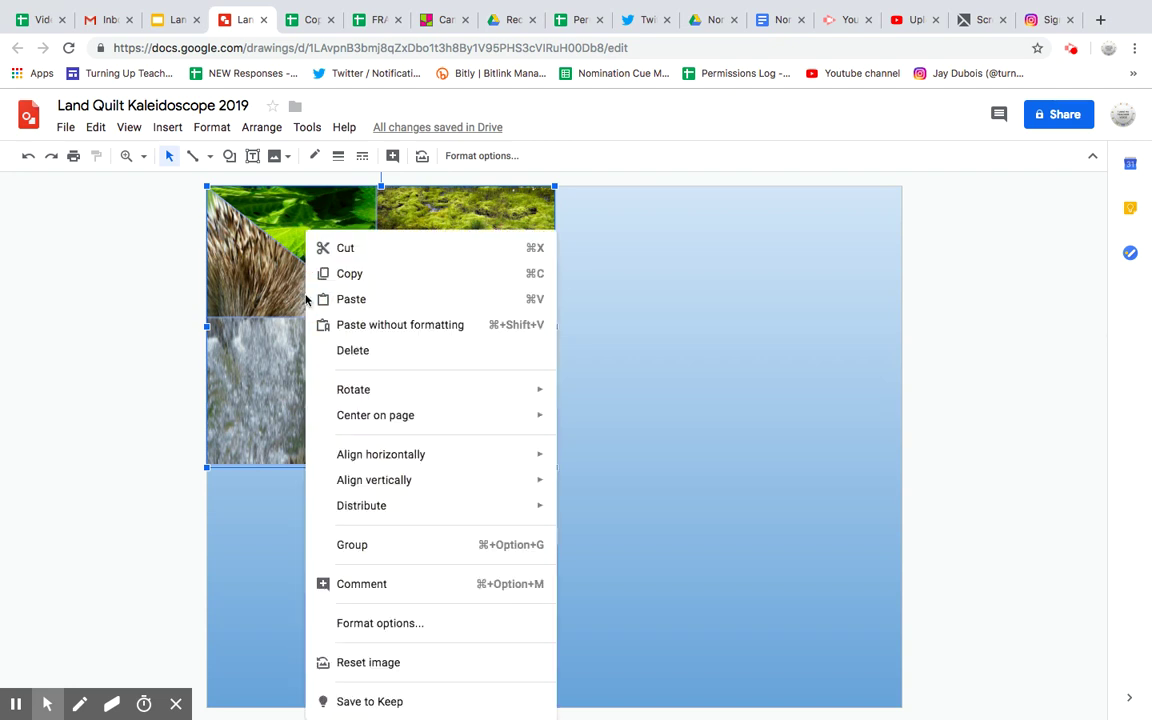
click(350, 274)
click(770, 265)
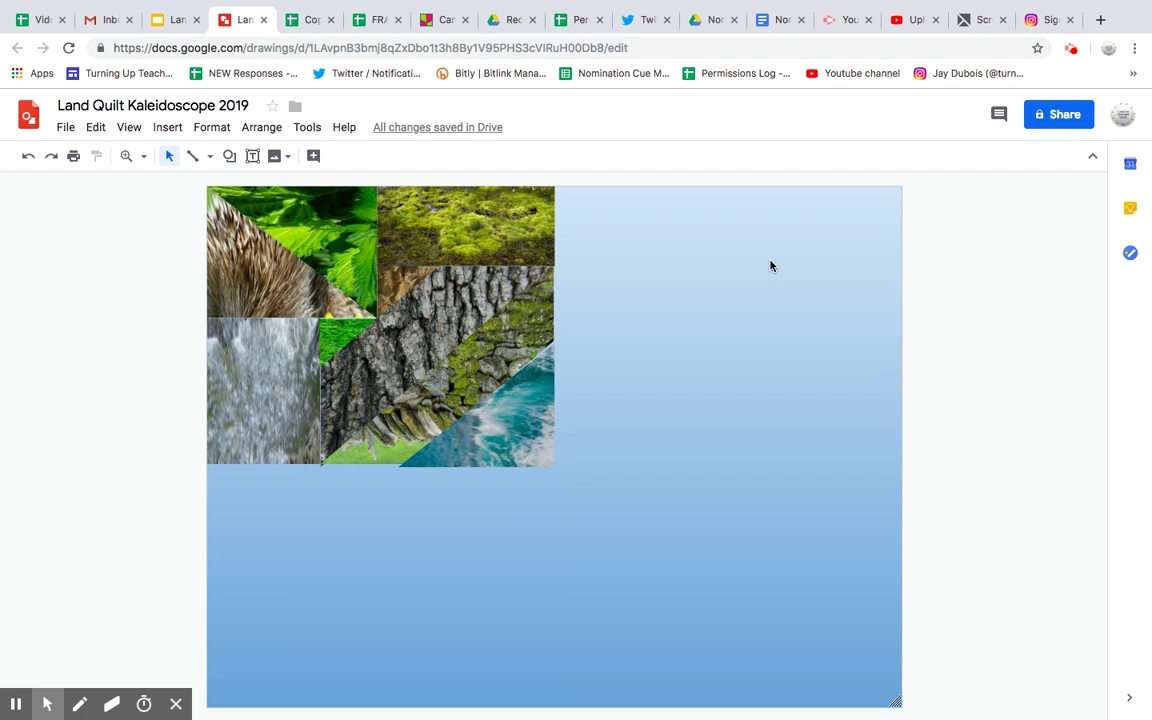
right_click(770, 265)
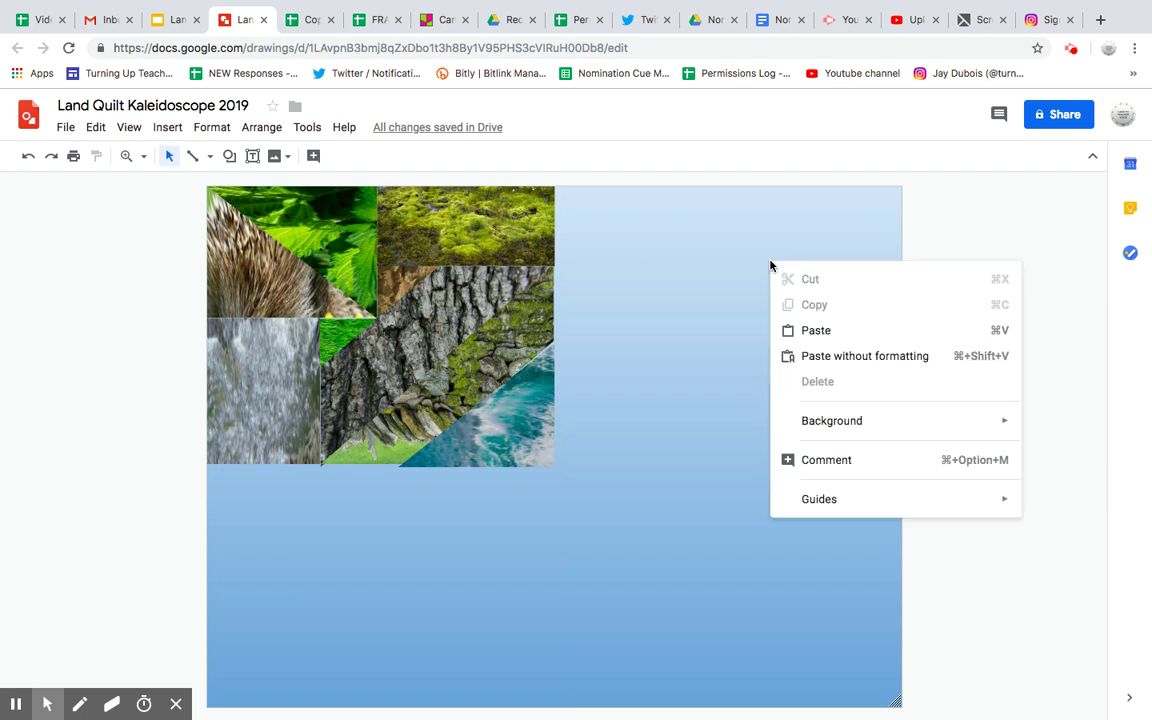
click(816, 331)
drag(475, 270, 810, 260)
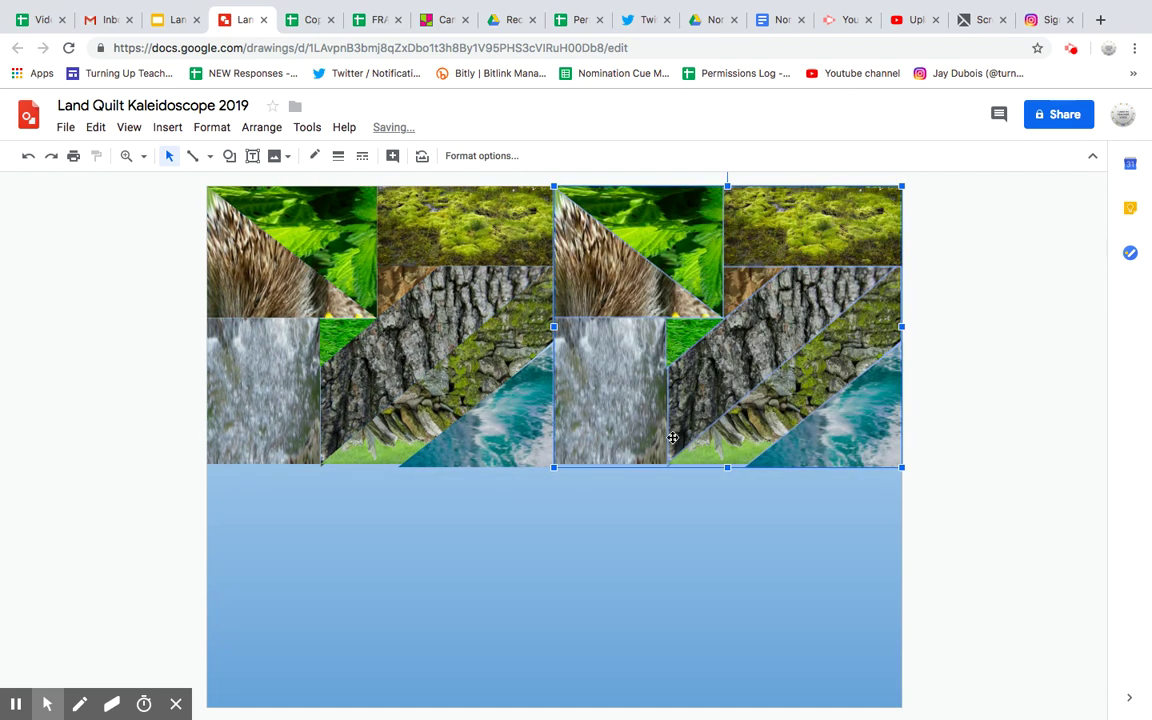
Flip the copied quilt block horizontally so it mirrors the original block.
right_click(677, 384)
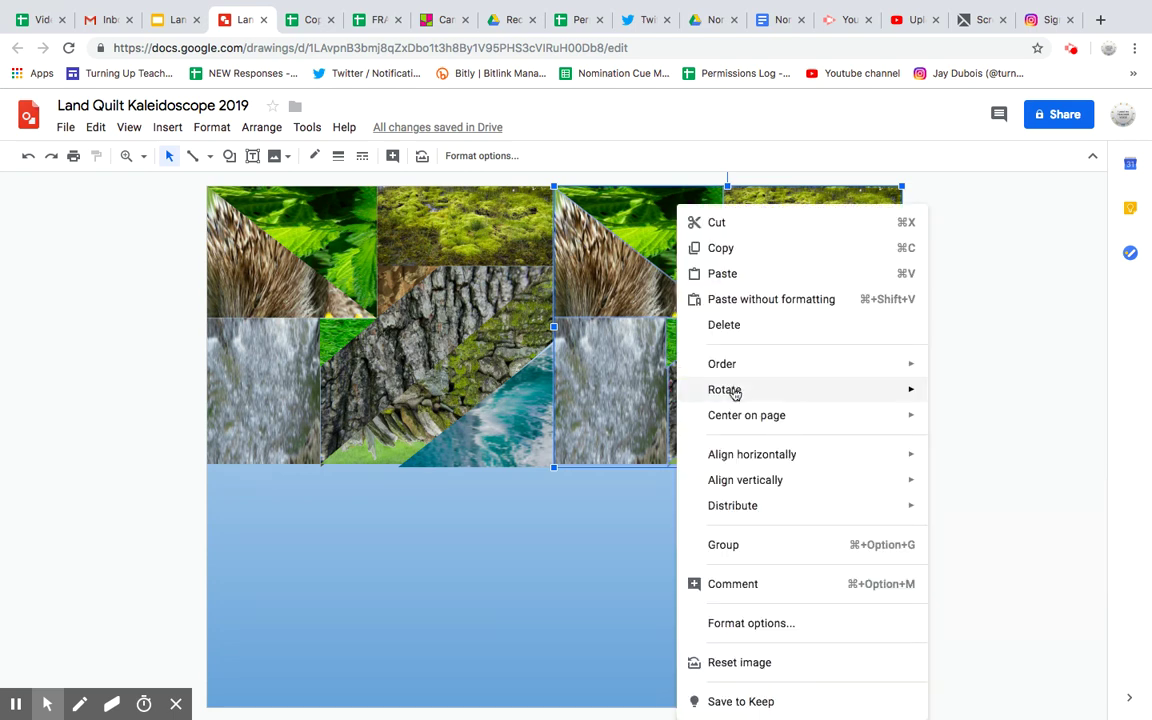
mouse_move(740, 391)
click(978, 446)
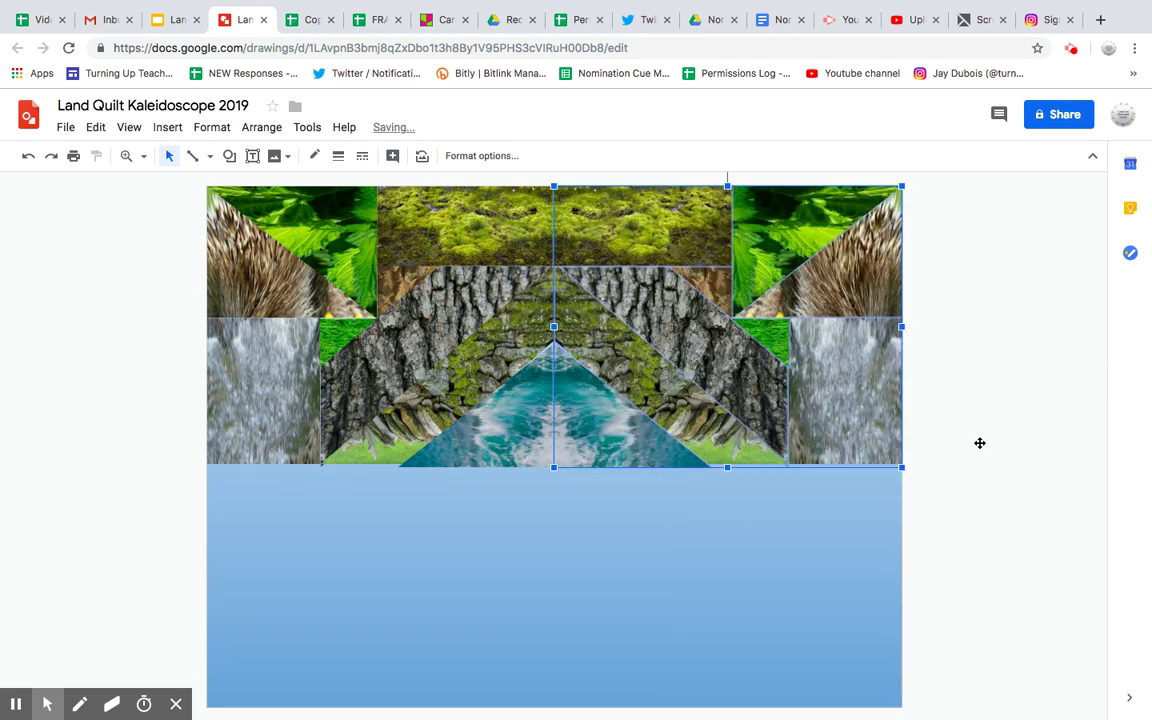
click(706, 565)
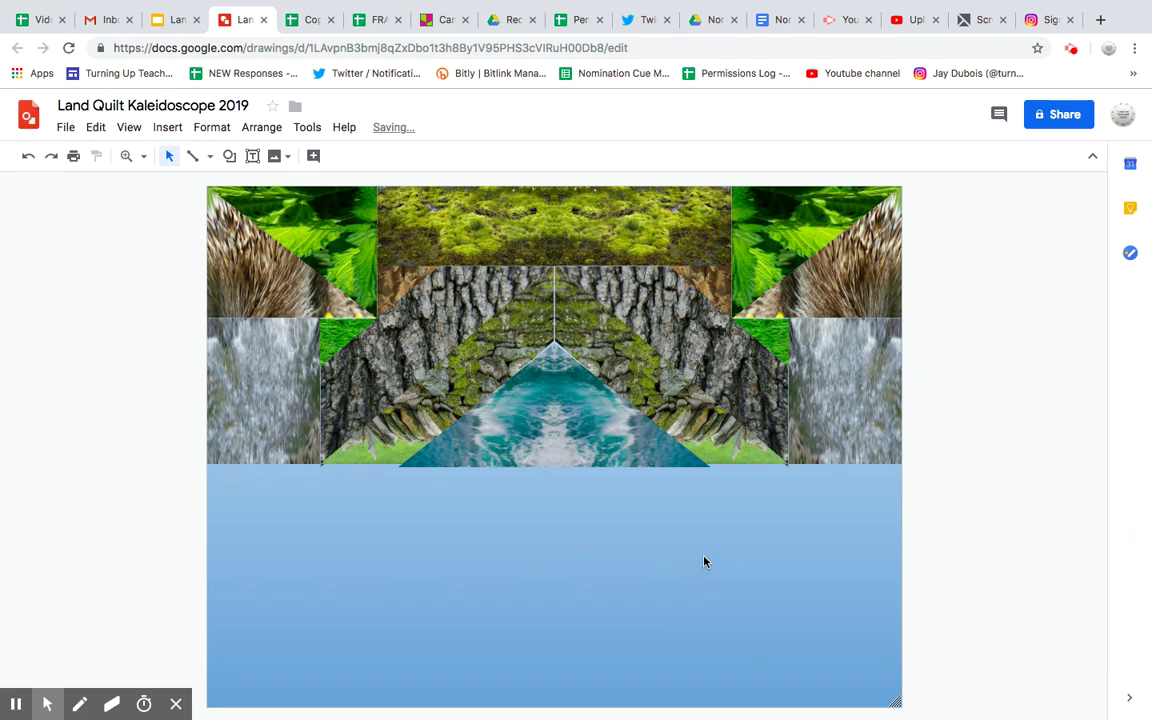
click(730, 373)
click(713, 500)
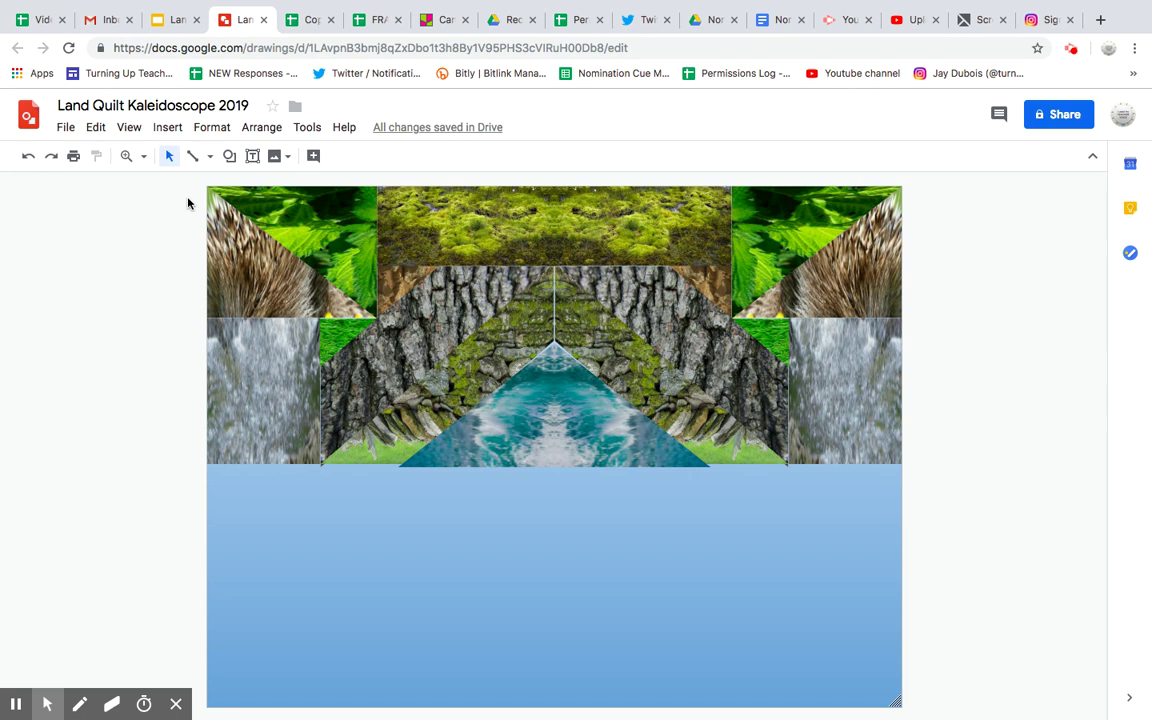
Duplicate the whole mirrored upper half of the quilt and place the copy directly beneath it.
drag(188, 199, 917, 462)
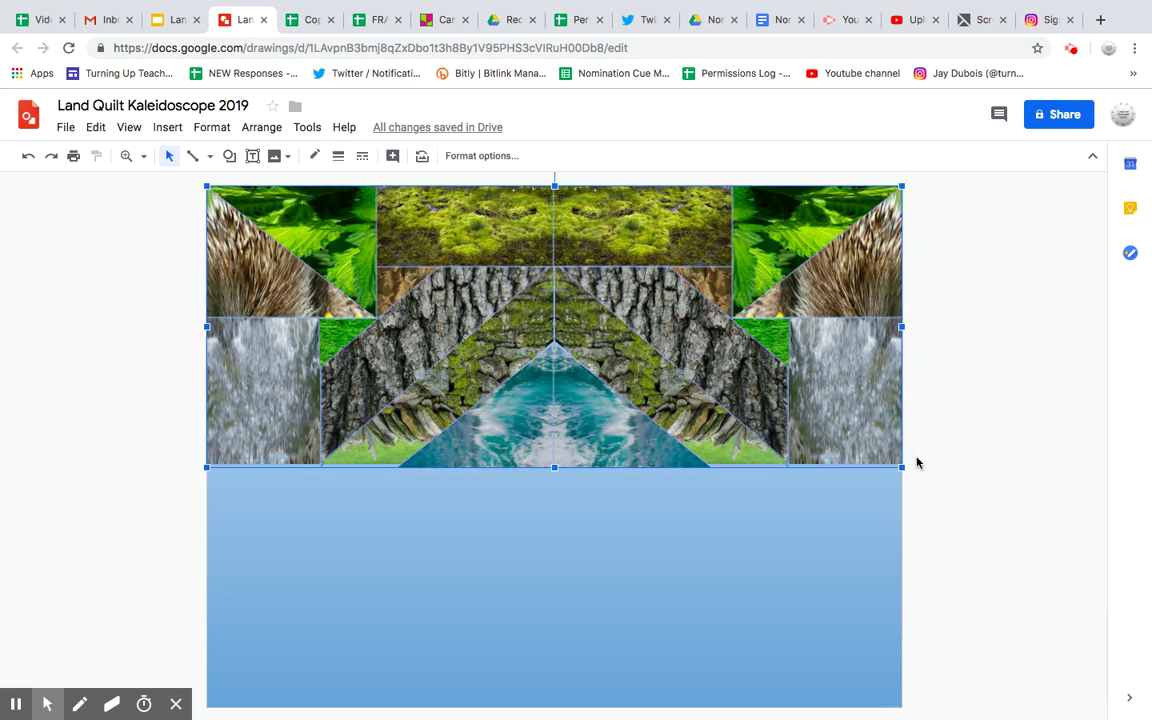
right_click(684, 327)
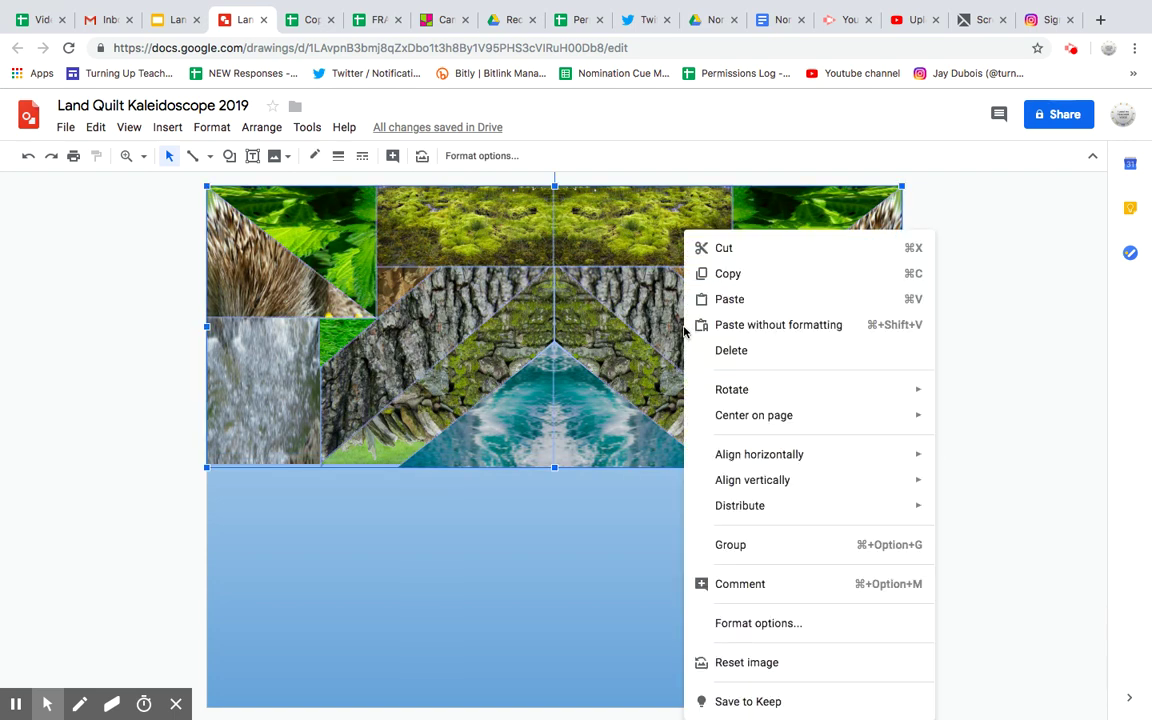
click(694, 275)
click(511, 576)
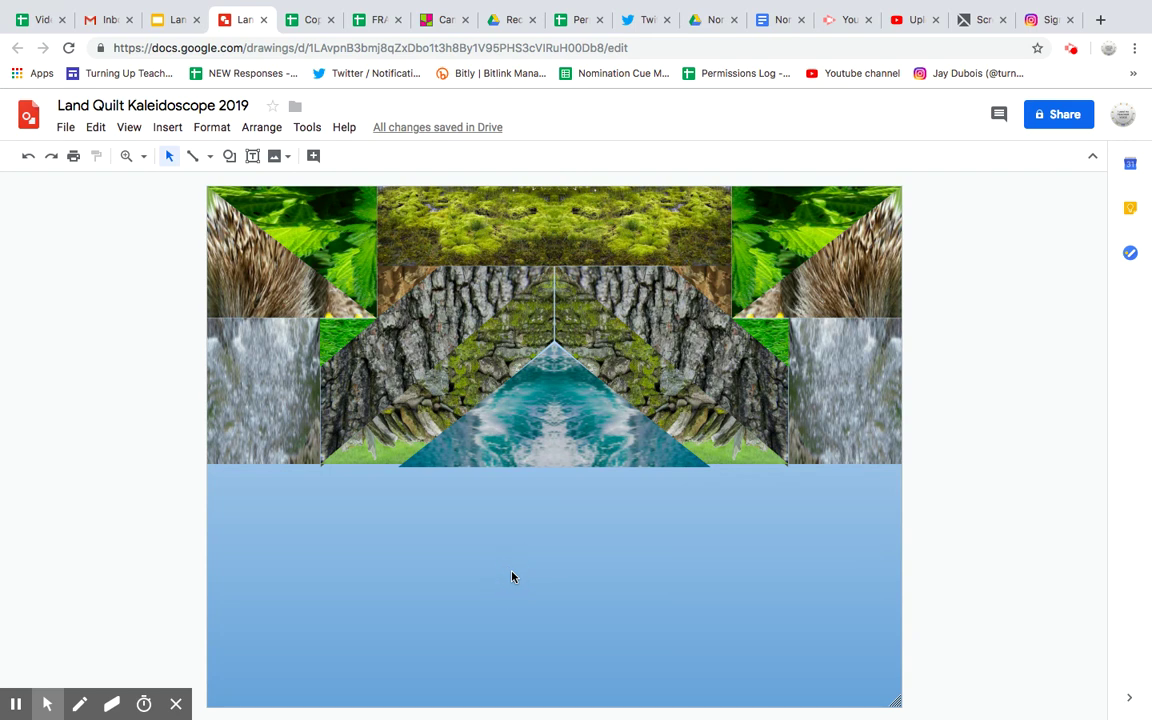
right_click(511, 576)
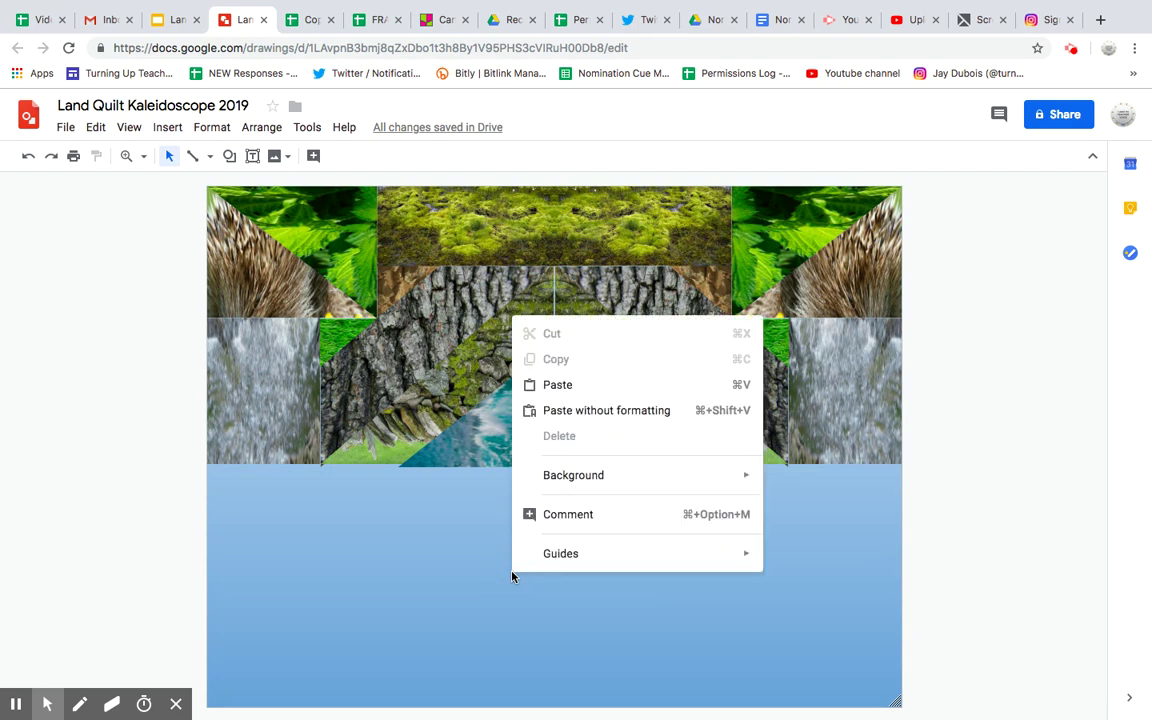
click(558, 385)
drag(570, 335, 563, 609)
Flip the lower copy vertically and nudge it up so it meets the upper half along the centre line.
right_click(579, 587)
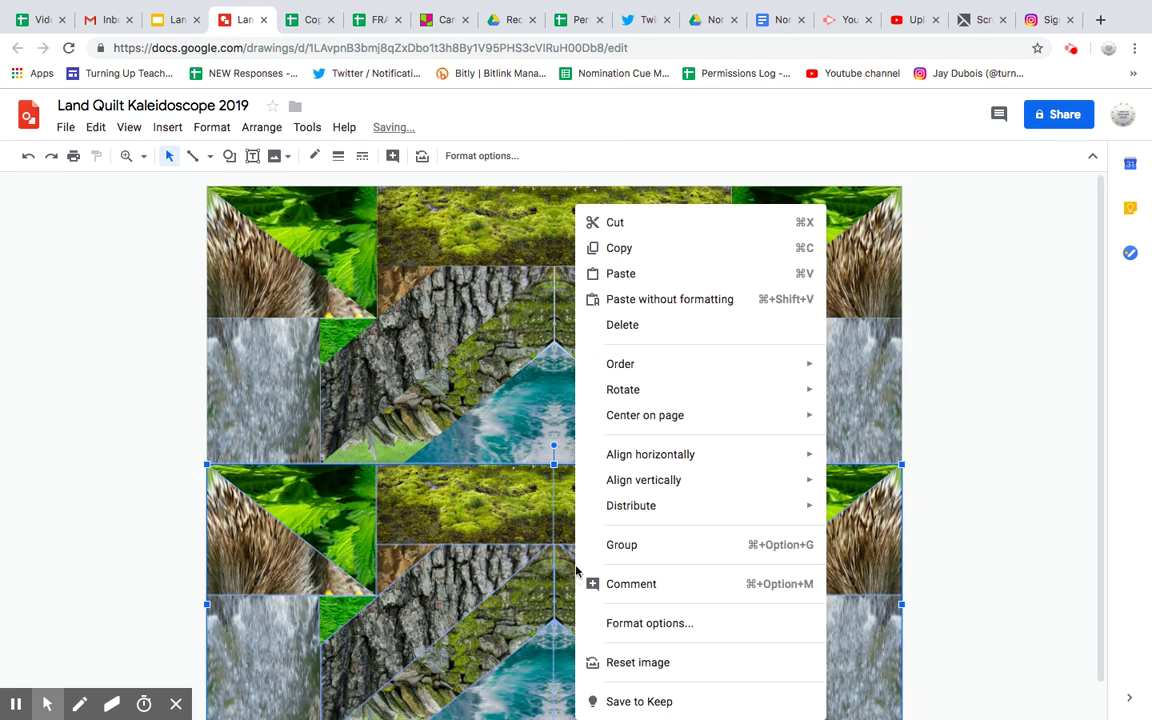
mouse_move(632, 400)
click(878, 471)
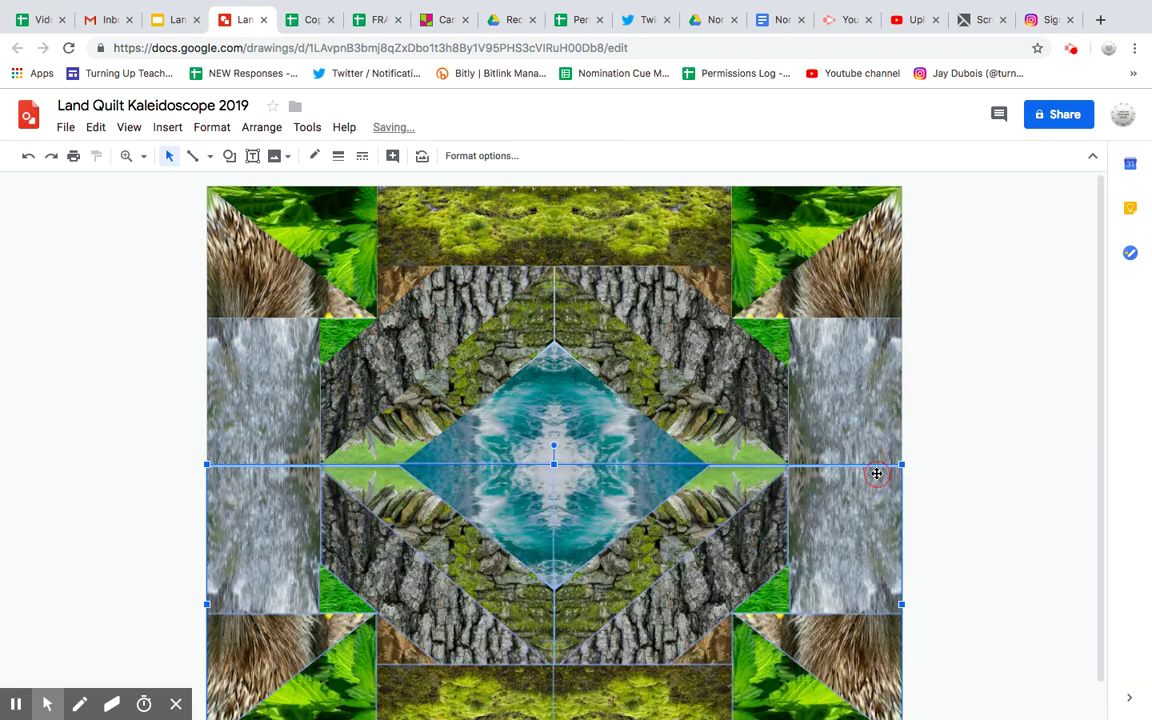
drag(706, 573, 703, 564)
click(978, 365)
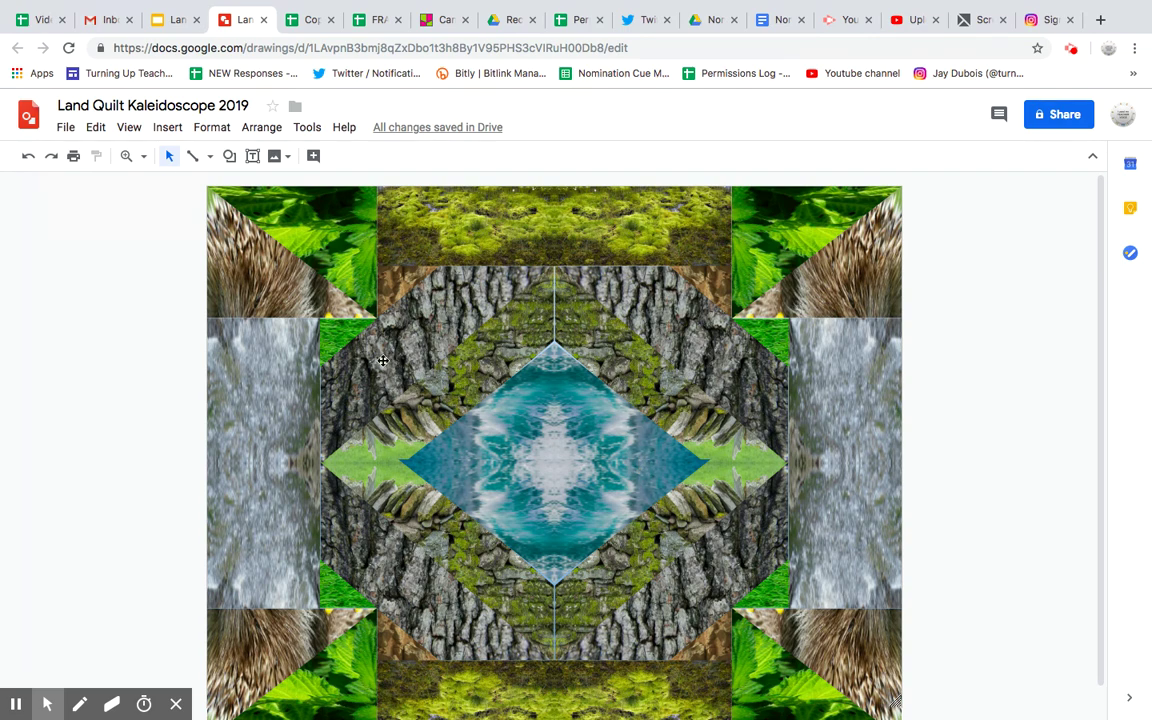
Switch to the Land quilt presentation in Google Slides and examine its masked photo triangles and squares.
click(175, 26)
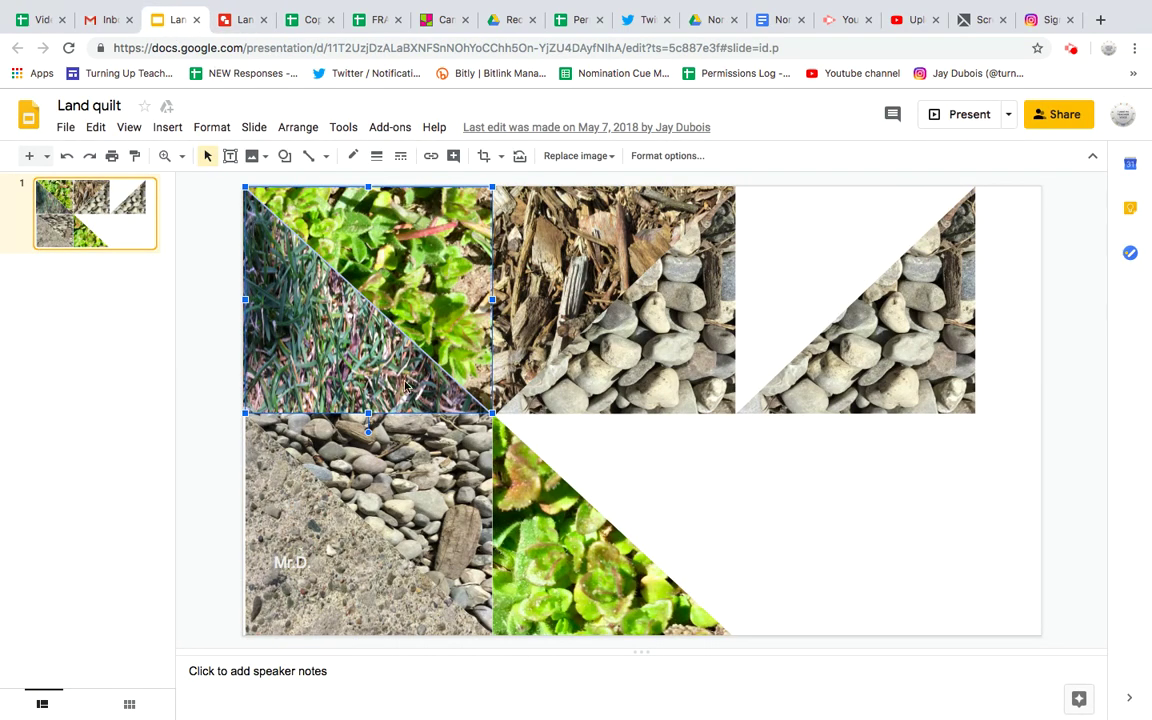
click(671, 483)
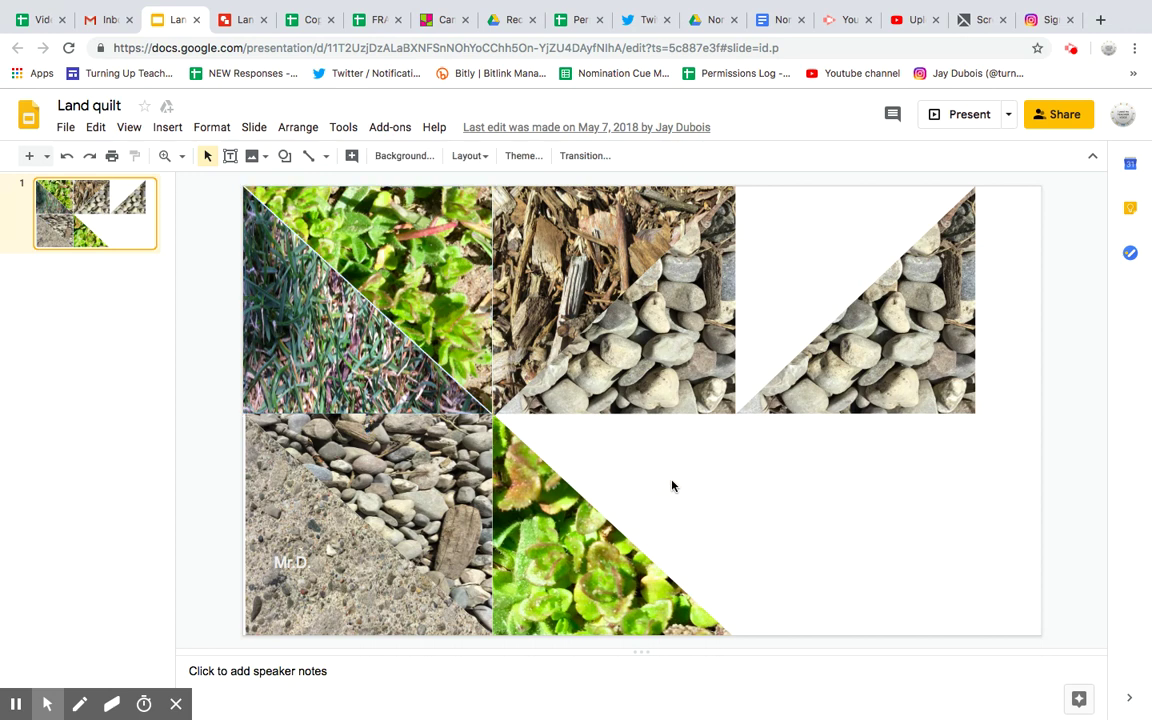
click(644, 367)
click(429, 308)
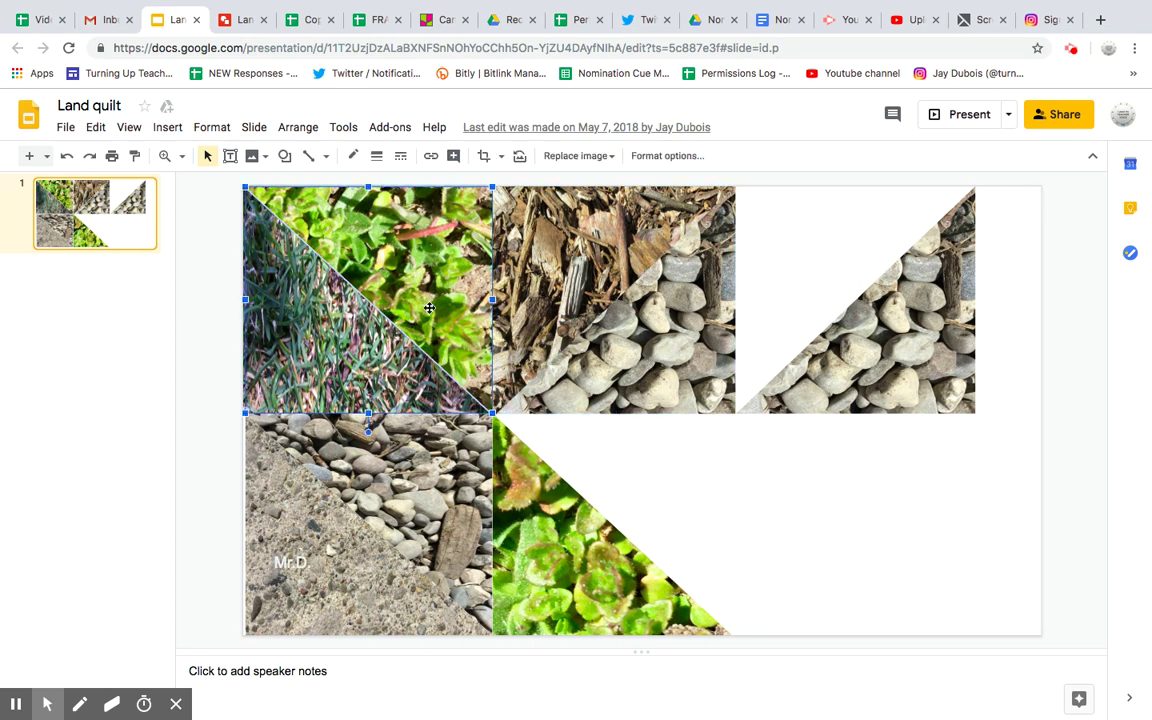
click(341, 429)
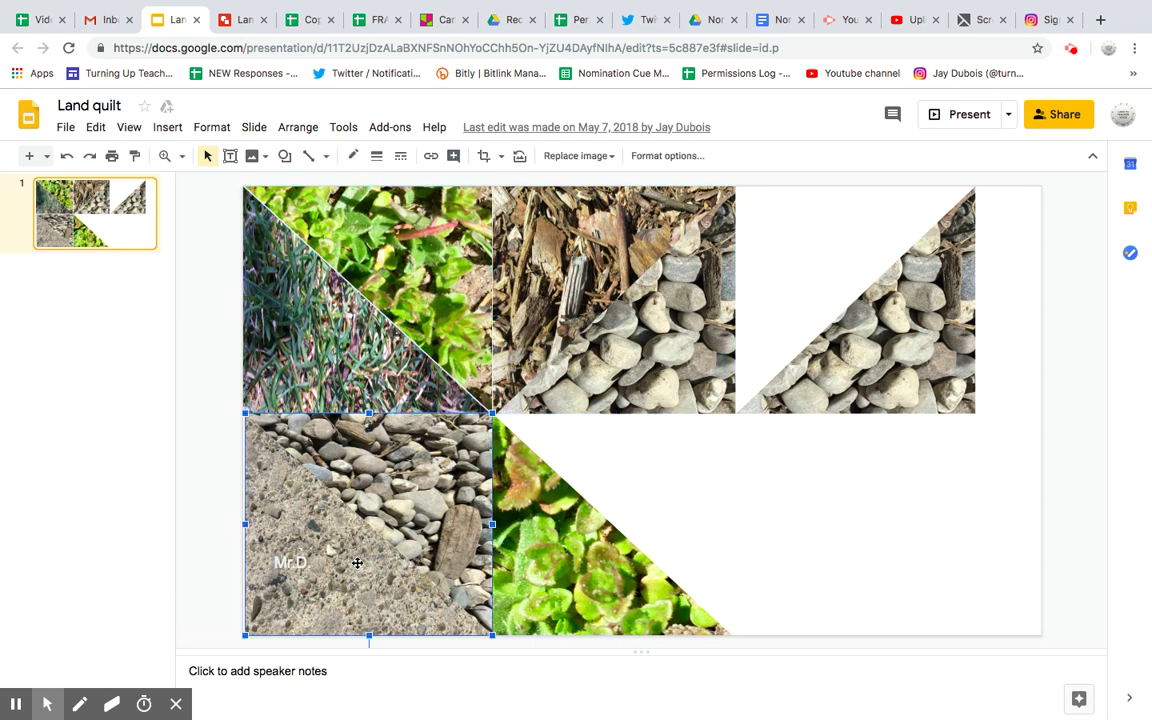